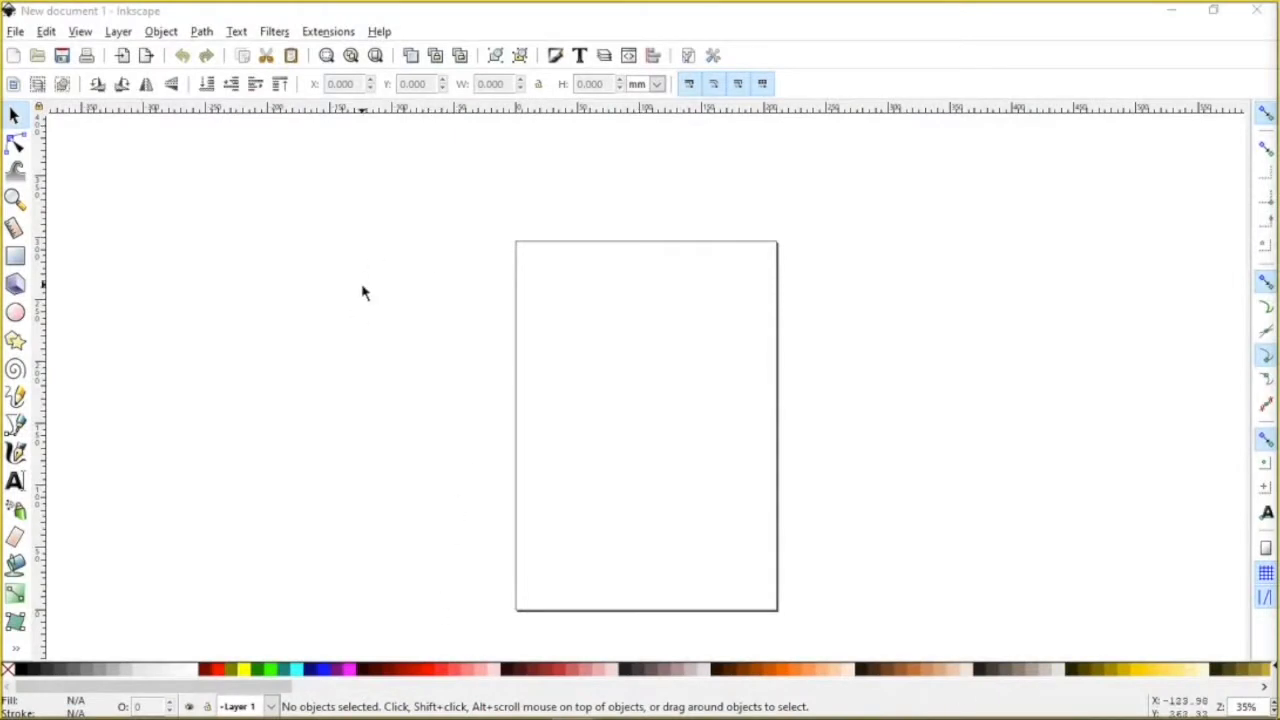
# Step: Import Cal Poly Horse Logo.png from the desktop's Lightspeed Lasercut Keychain folder and move it onto the upper part of the page
pyautogui.click(14, 31)
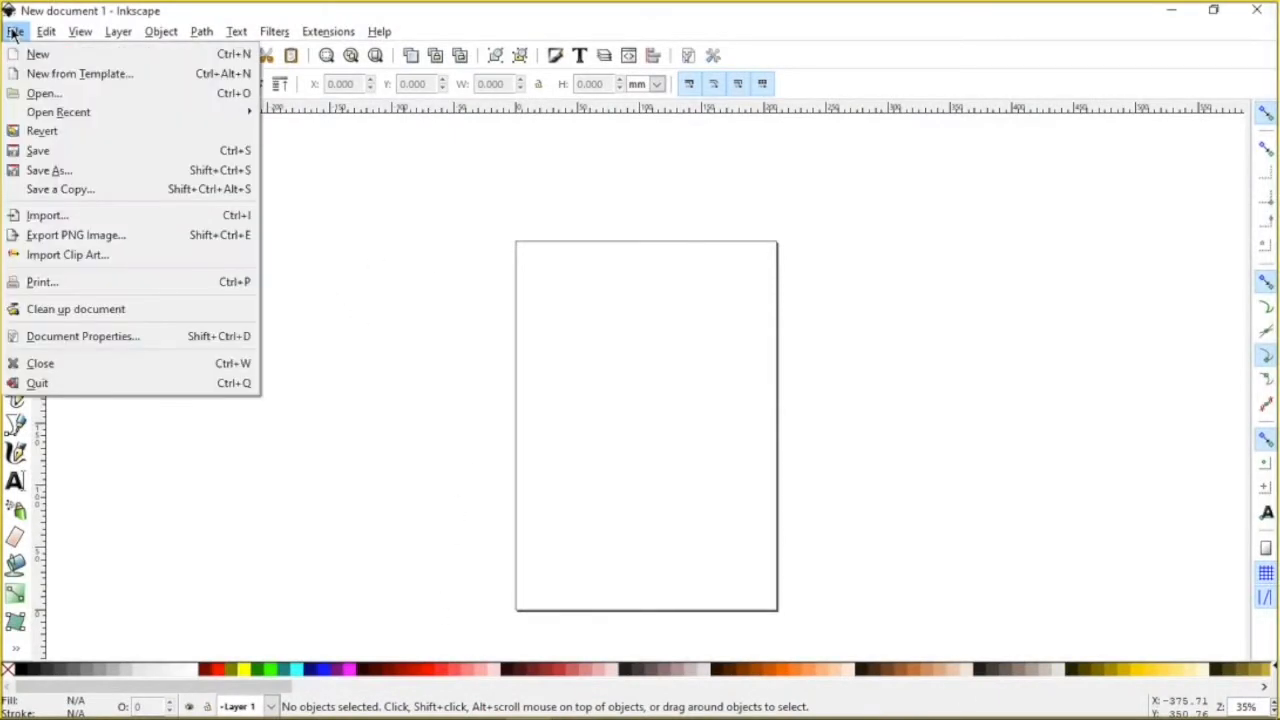
pyautogui.click(60, 222)
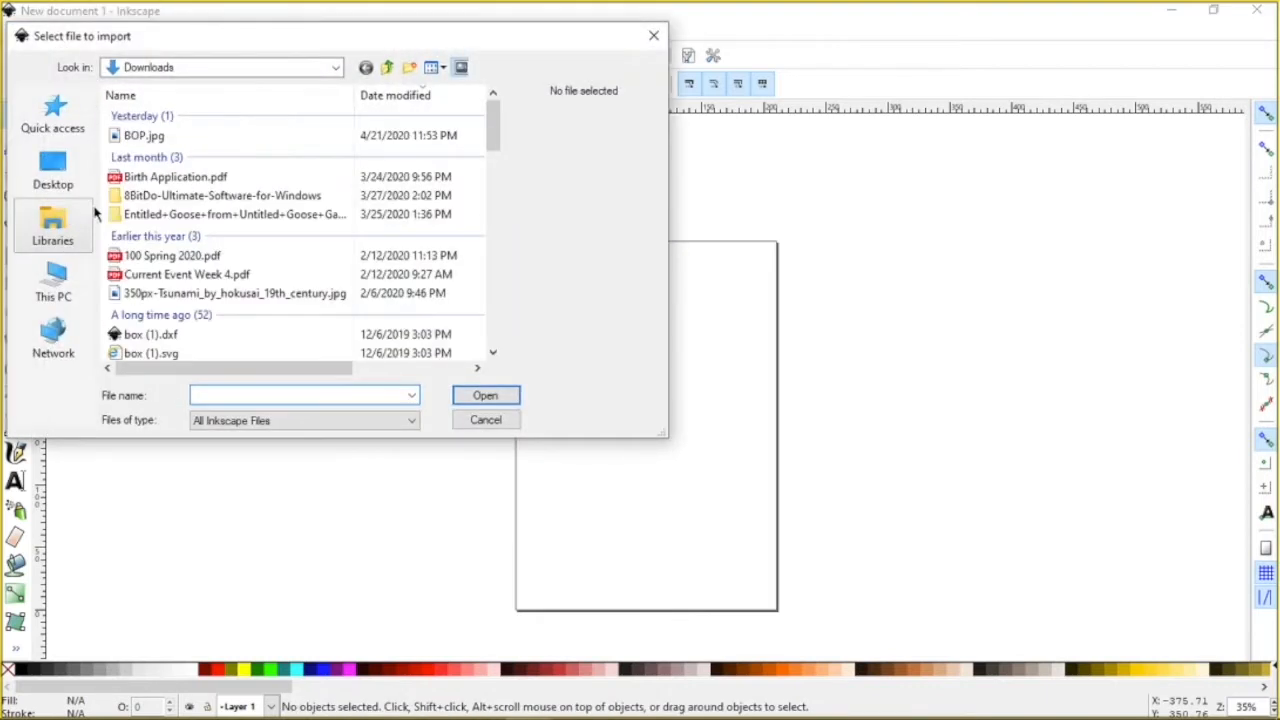
pyautogui.click(58, 184)
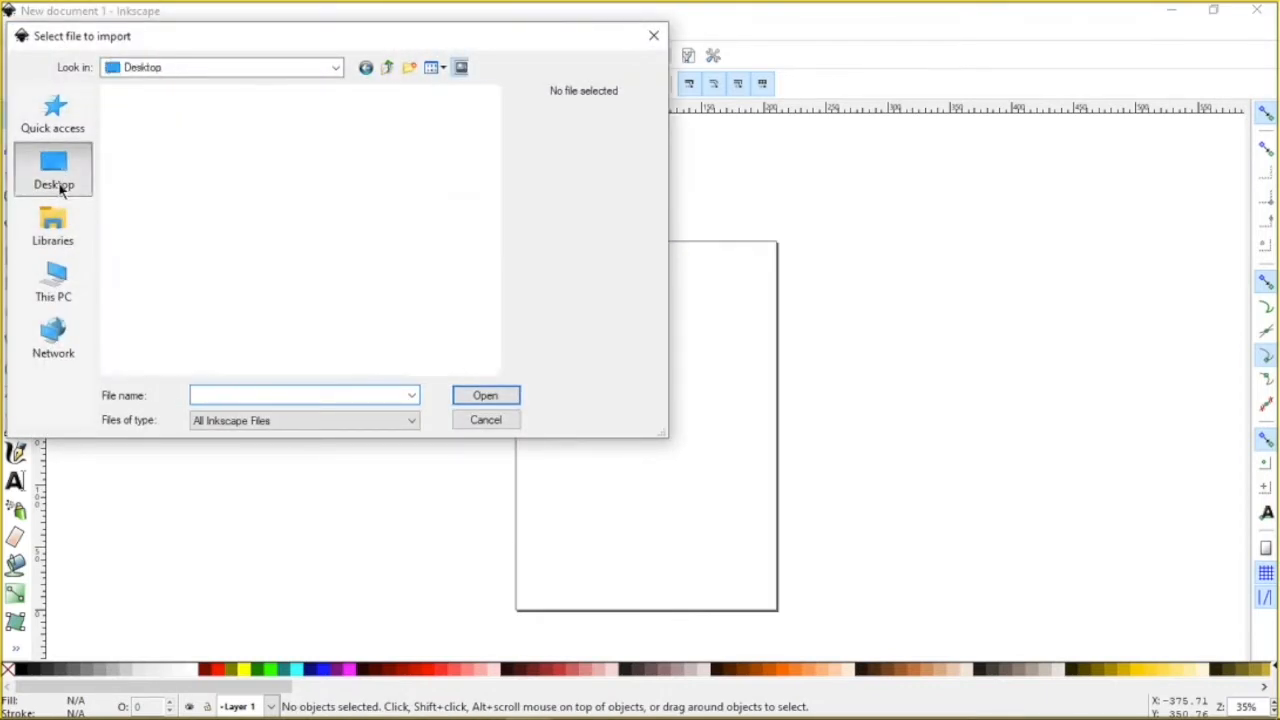
pyautogui.scroll(-1, 190, 305)
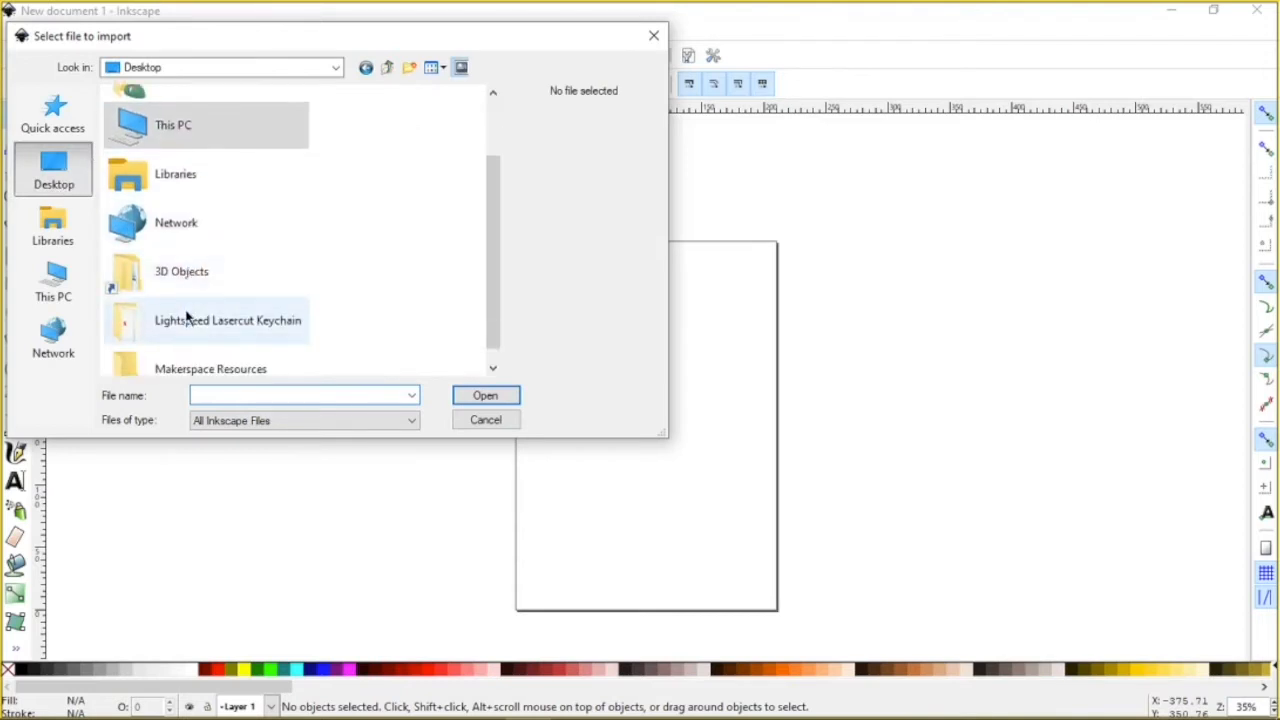
pyautogui.doubleClick(184, 300)
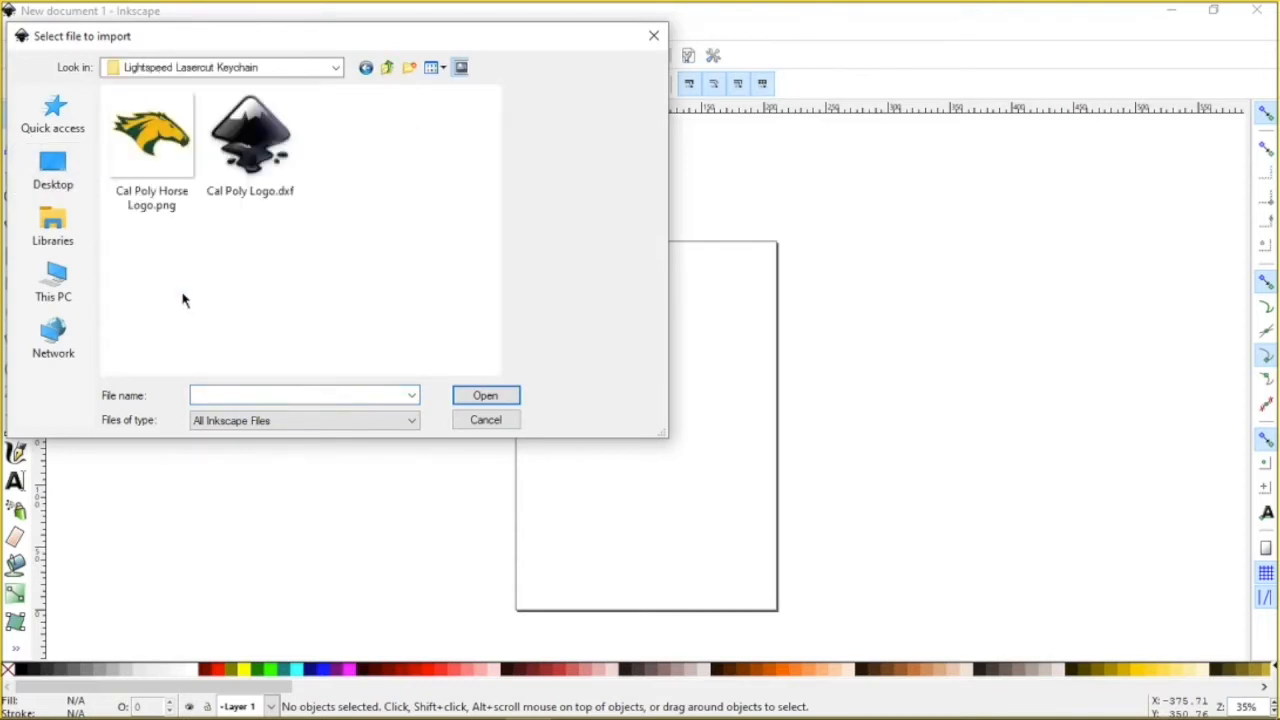
pyautogui.click(145, 192)
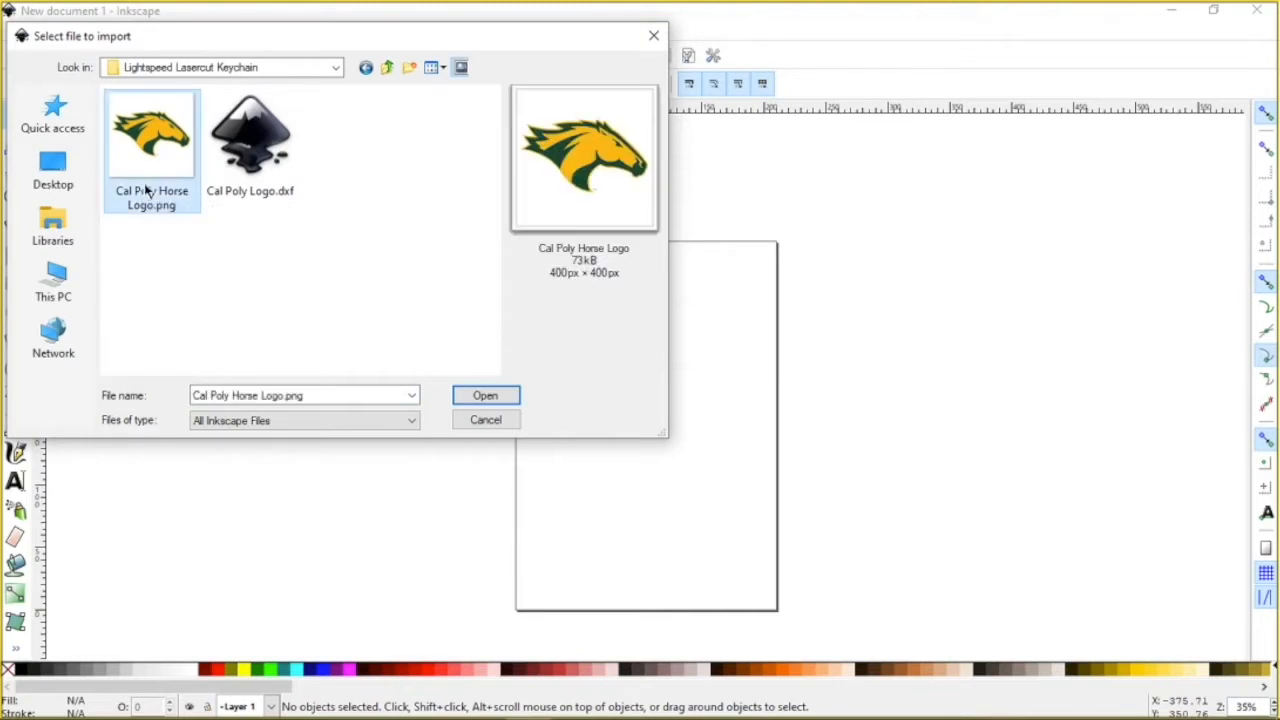
pyautogui.click(463, 398)
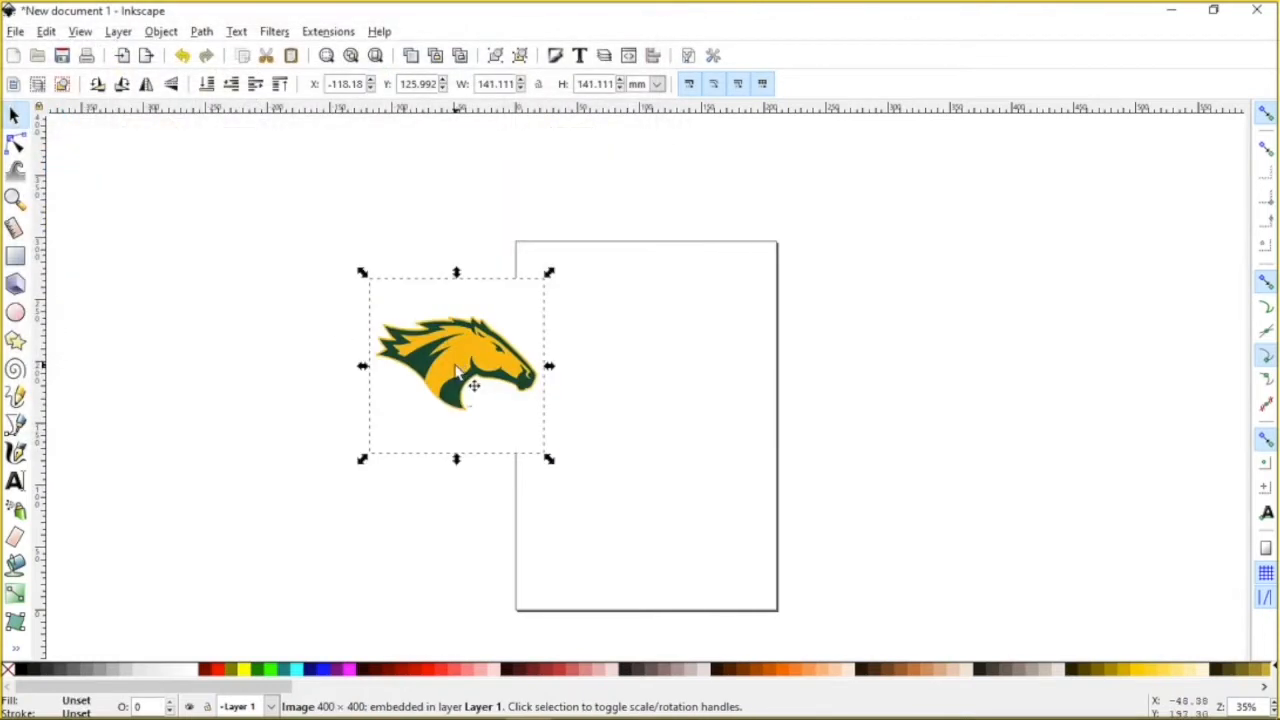
pyautogui.moveTo(455, 370); pyautogui.dragTo(611, 334)
# Step: Open Trace Bitmap for the imported horse logo and preview the trace with brightness cutoff
pyautogui.click(160, 31)
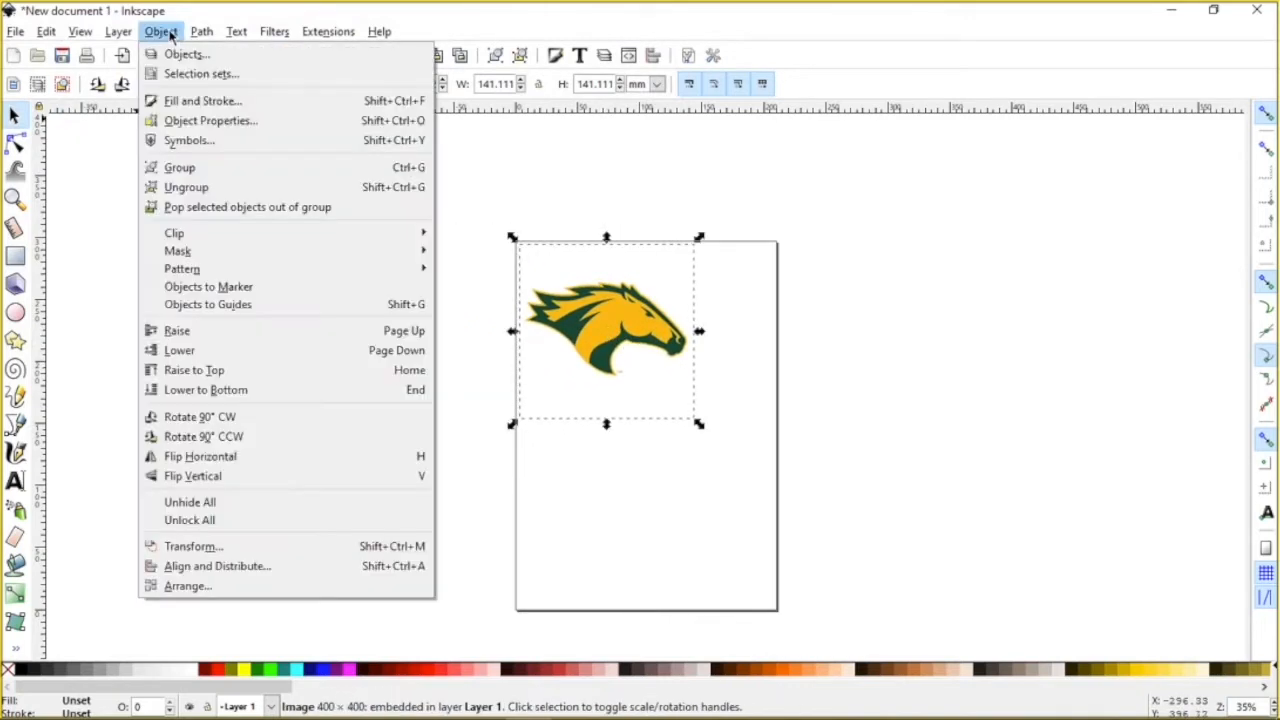
pyautogui.click(184, 31)
pyautogui.click(188, 33)
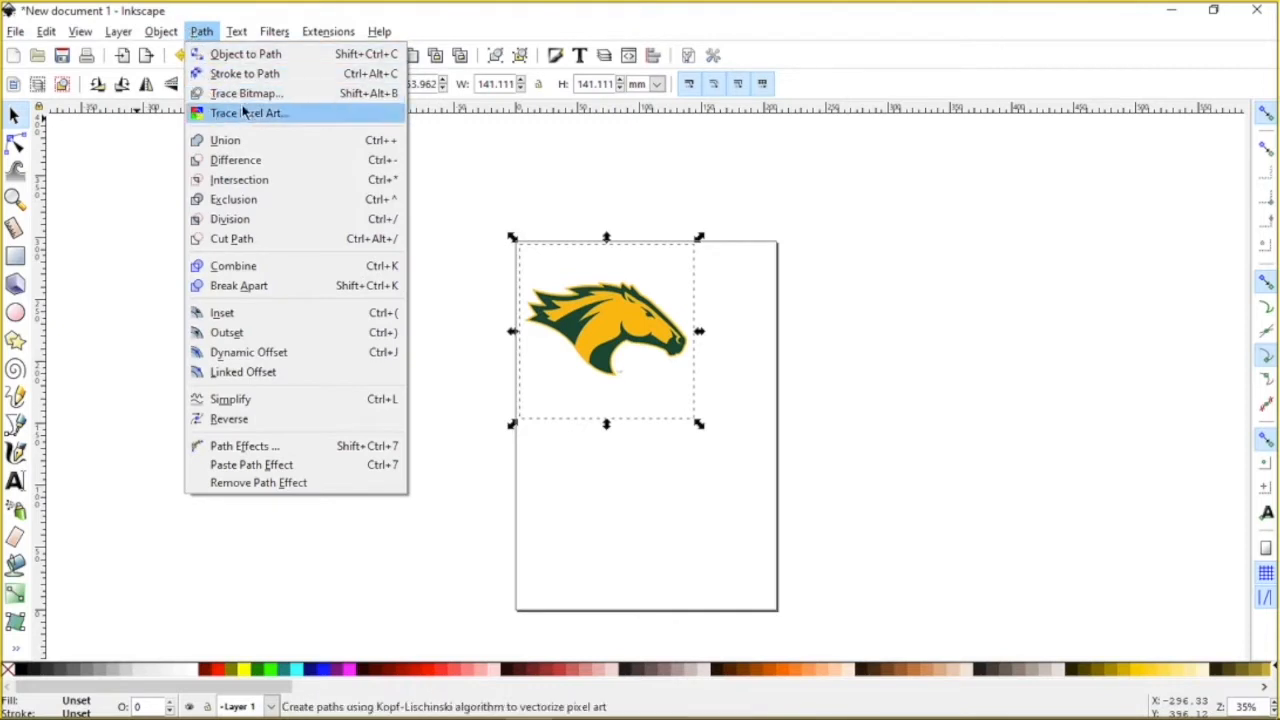
pyautogui.click(310, 95)
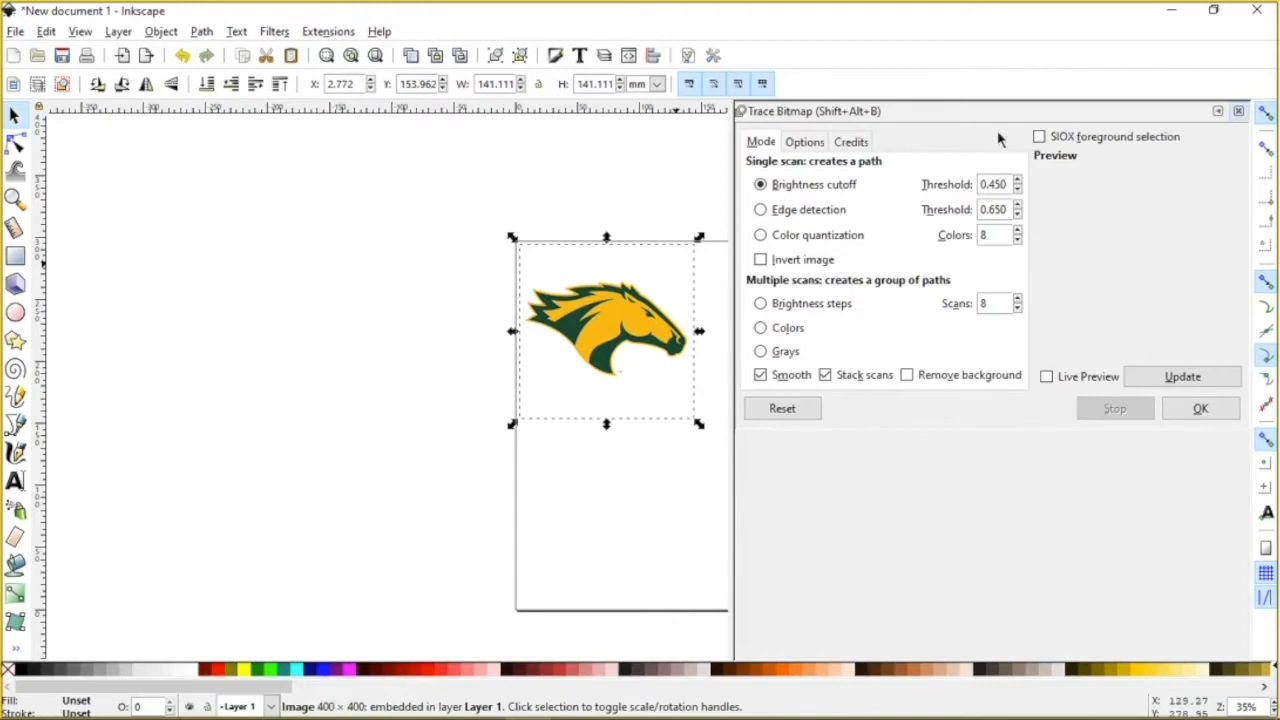
pyautogui.click(1163, 378)
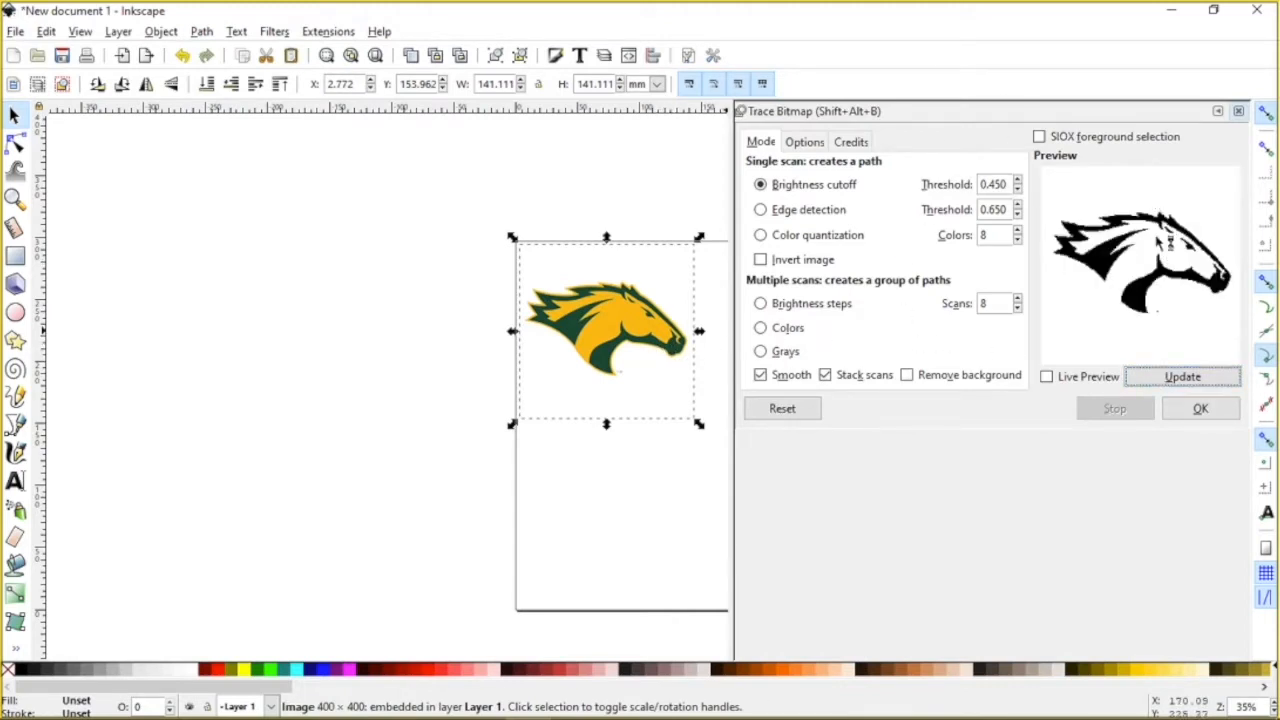
# Step: Switch the trace to edge detection with a speckle suppression size of 20 and update the preview
pyautogui.click(826, 212)
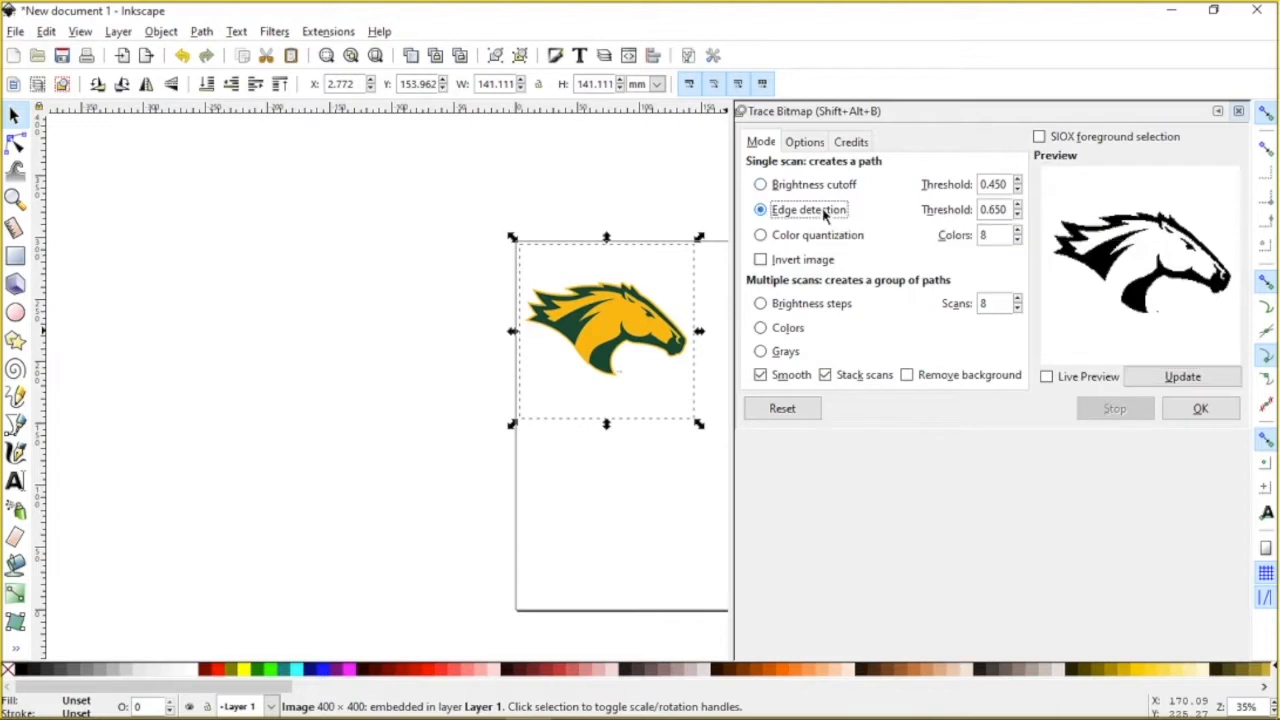
pyautogui.click(1172, 377)
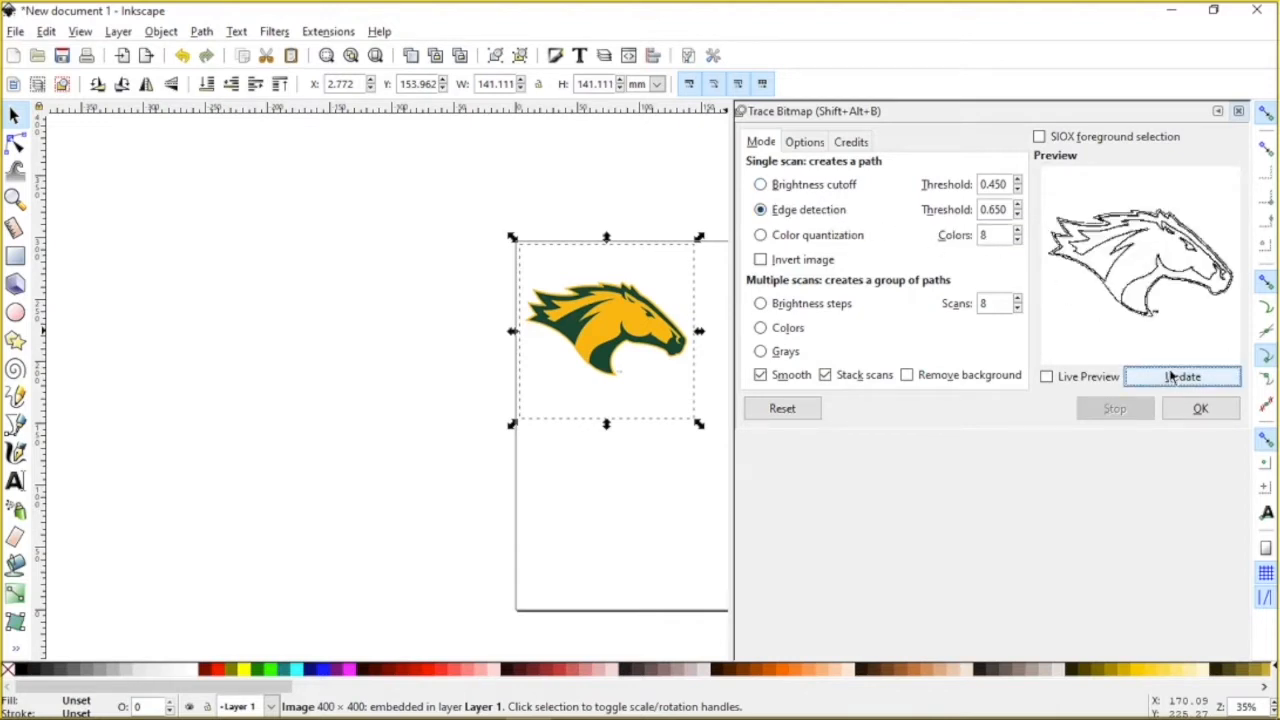
pyautogui.click(800, 143)
pyautogui.click(1017, 181)
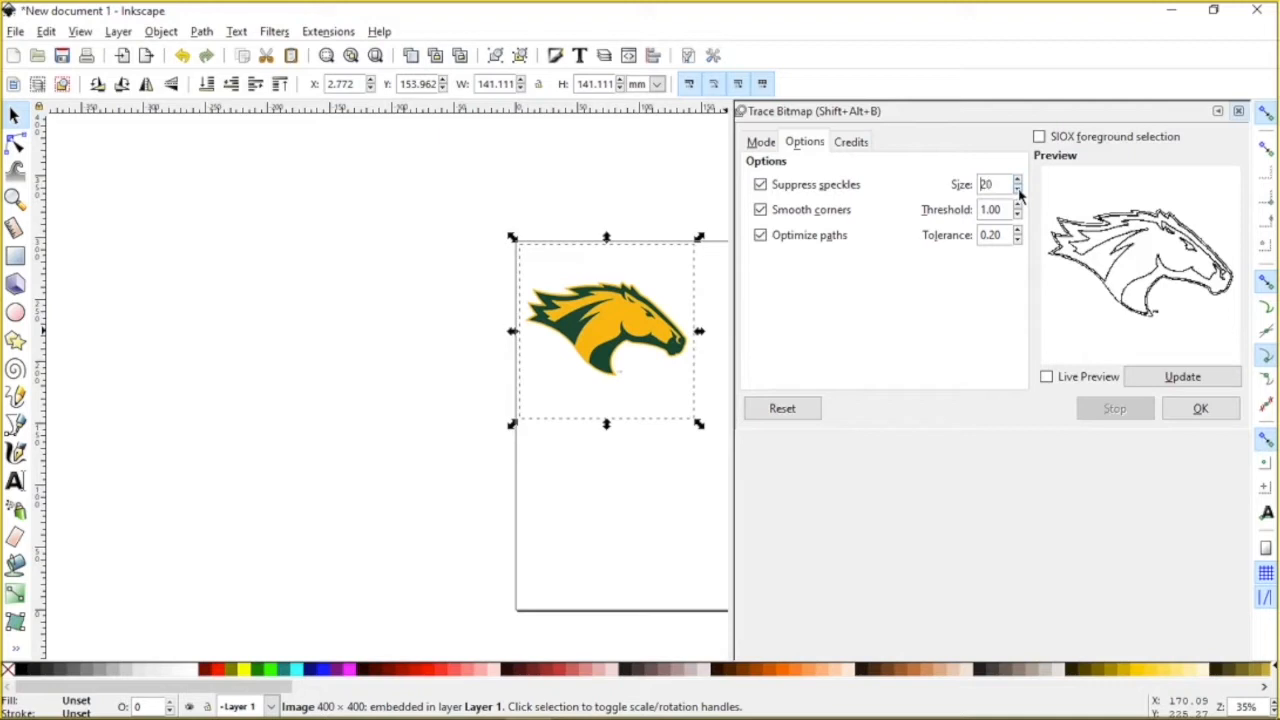
pyautogui.click(1158, 375)
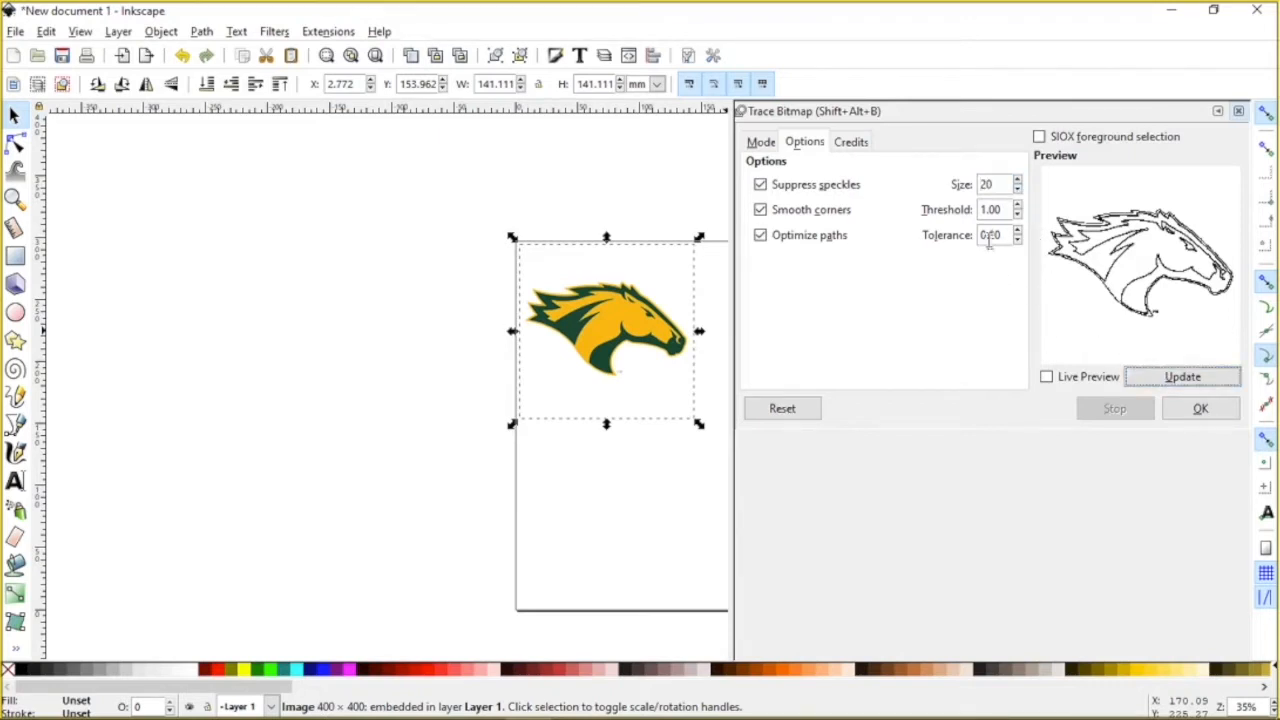
pyautogui.click(761, 143)
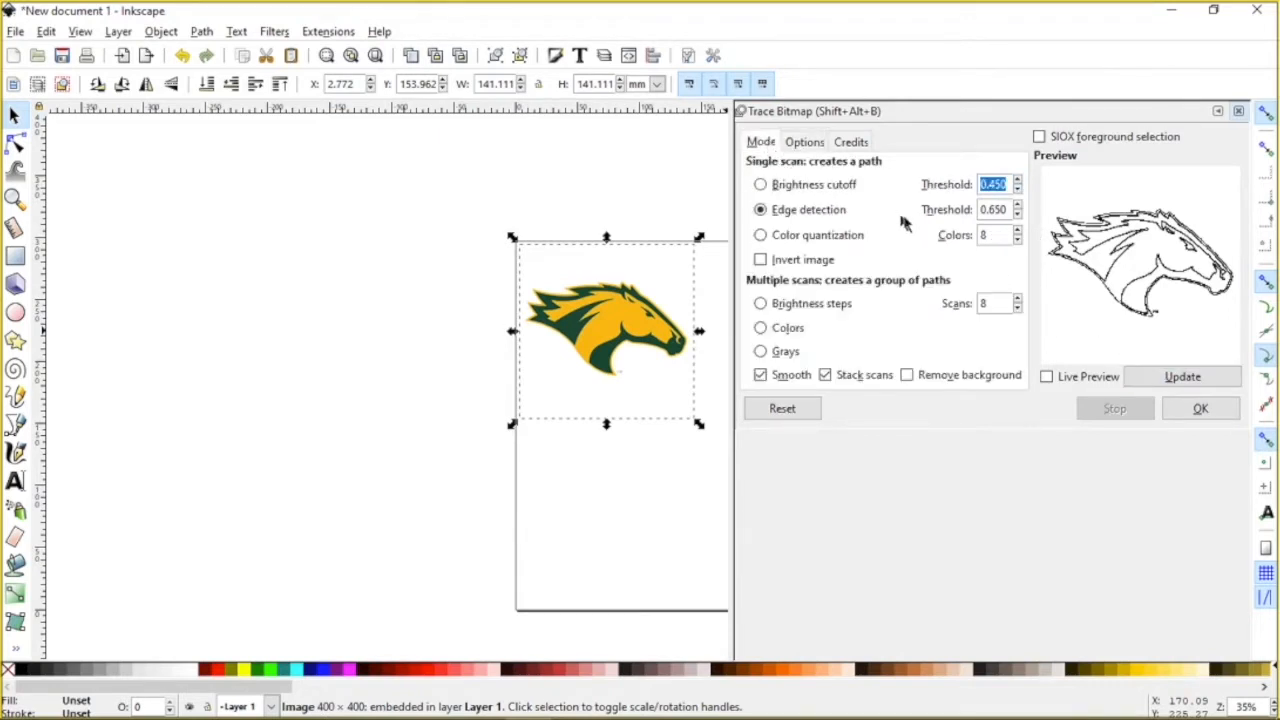
# Step: Create the edge detection trace of the logo, place it below the original image and collapse the trace settings
pyautogui.click(1195, 410)
pyautogui.moveTo(644, 338)
pyautogui.mouseDown()
pyautogui.moveTo(667, 425)
pyautogui.moveTo(629, 430)
pyautogui.mouseUp()
pyautogui.click(1218, 111)
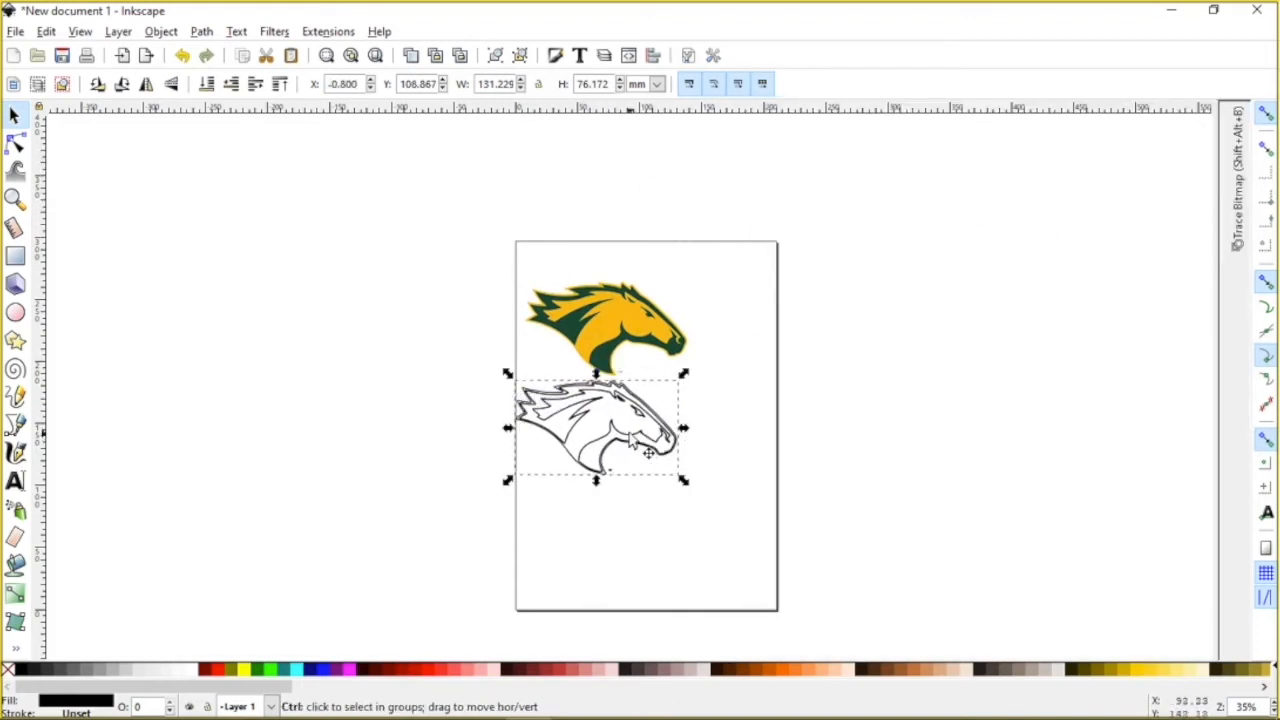
# Step: Remove the fill from the traced horse path and give it a flat black stroke
pyautogui.keyDown('ctrl'); pyautogui.scroll(2, 630, 444); pyautogui.keyUp('ctrl')
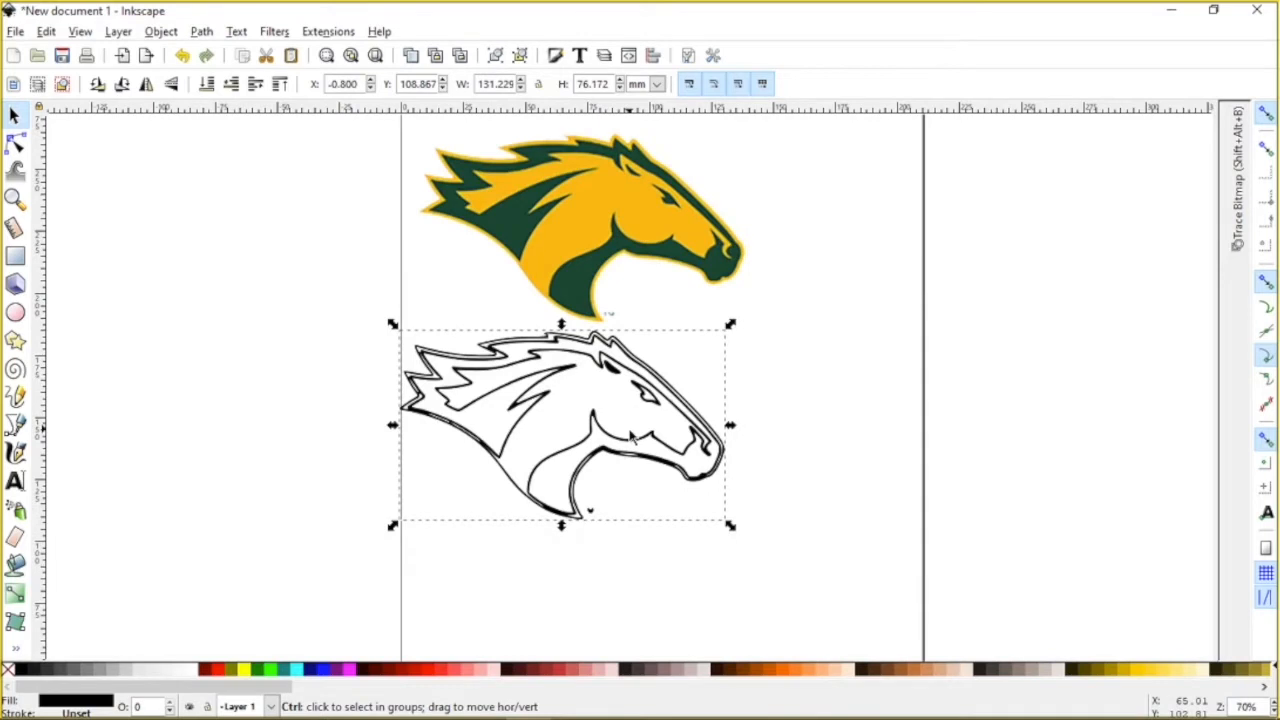
pyautogui.keyDown('ctrl'); pyautogui.scroll(1, 630, 437); pyautogui.keyUp('ctrl')
pyautogui.keyDown('ctrl'); pyautogui.scroll(1, 630, 433); pyautogui.keyUp('ctrl')
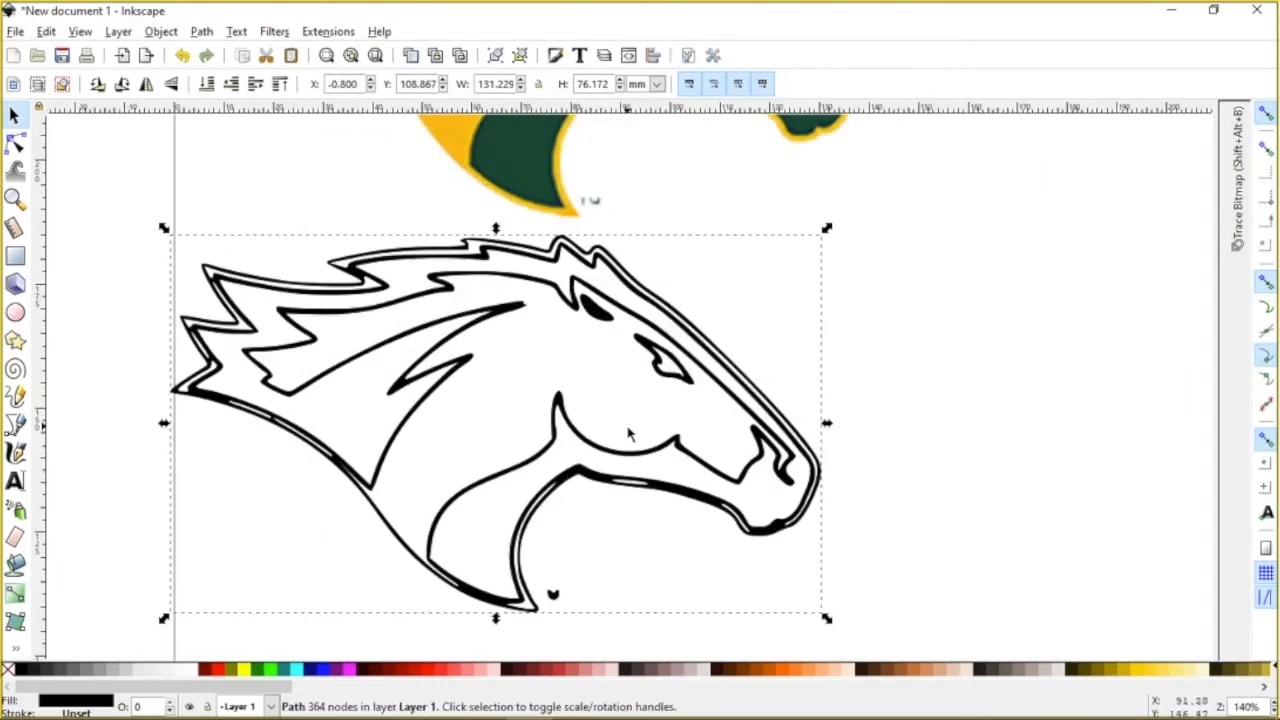
pyautogui.rightClick(572, 291)
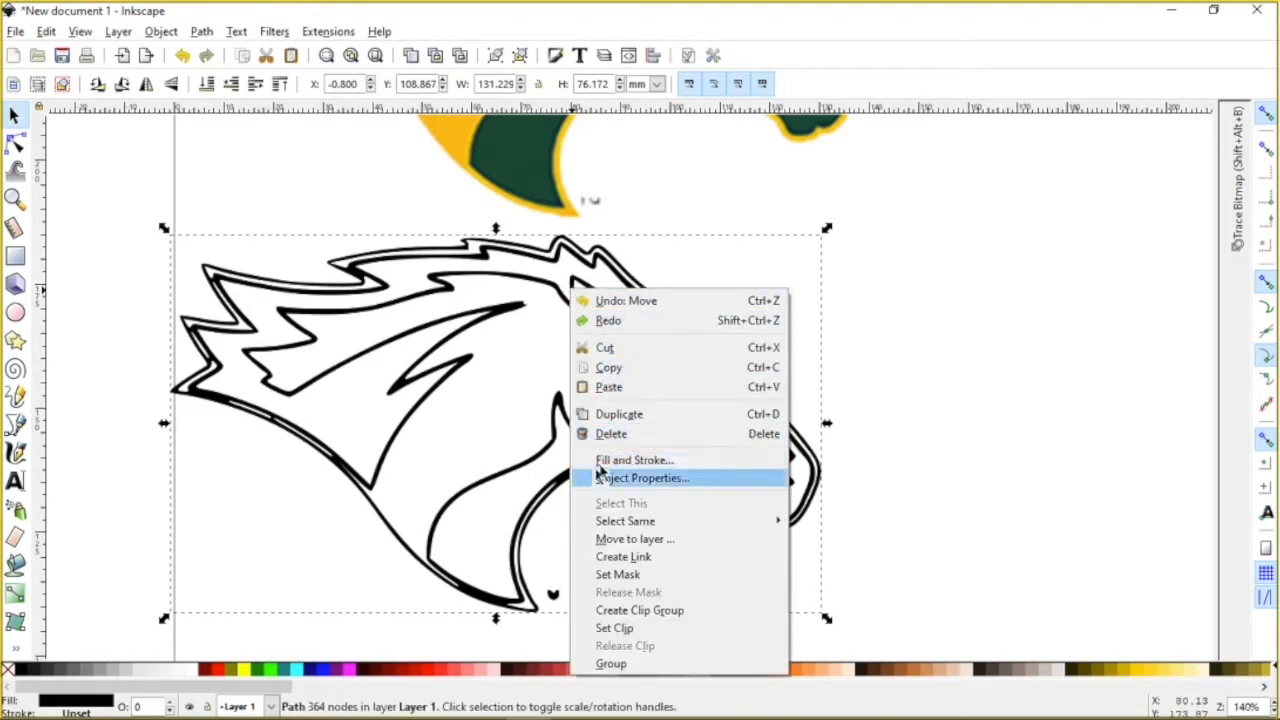
pyautogui.click(674, 462)
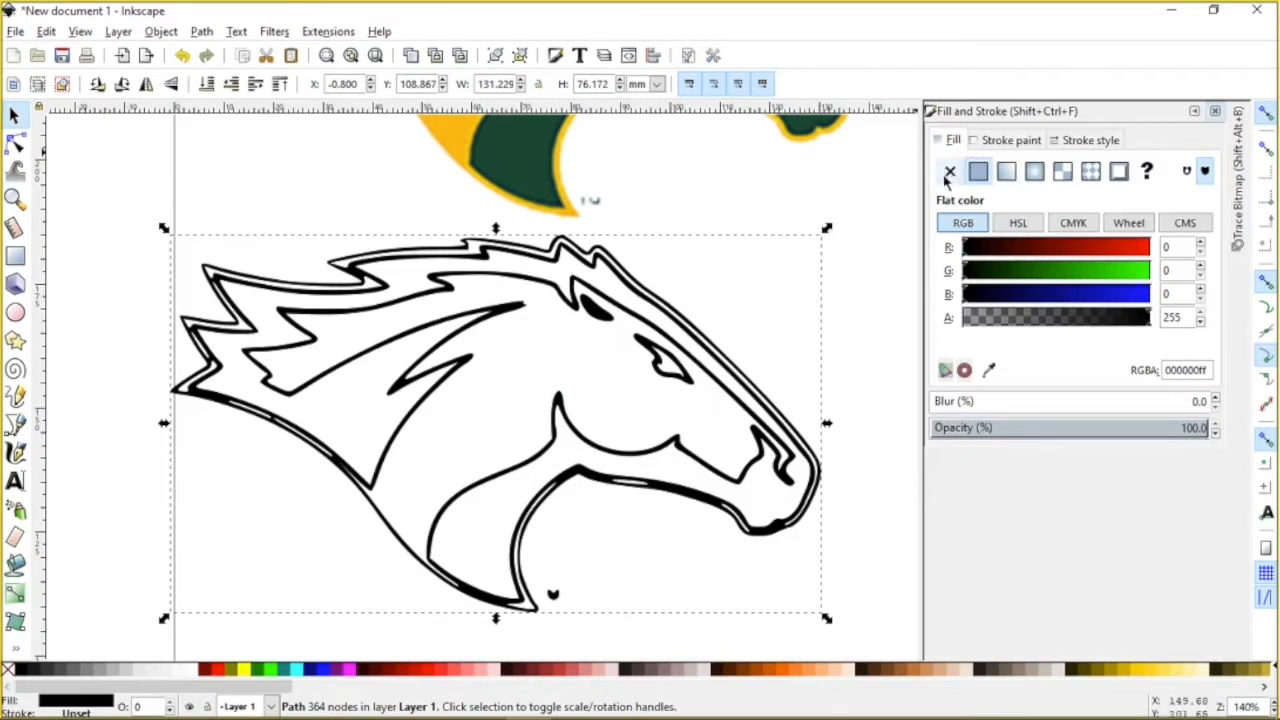
pyautogui.click(949, 173)
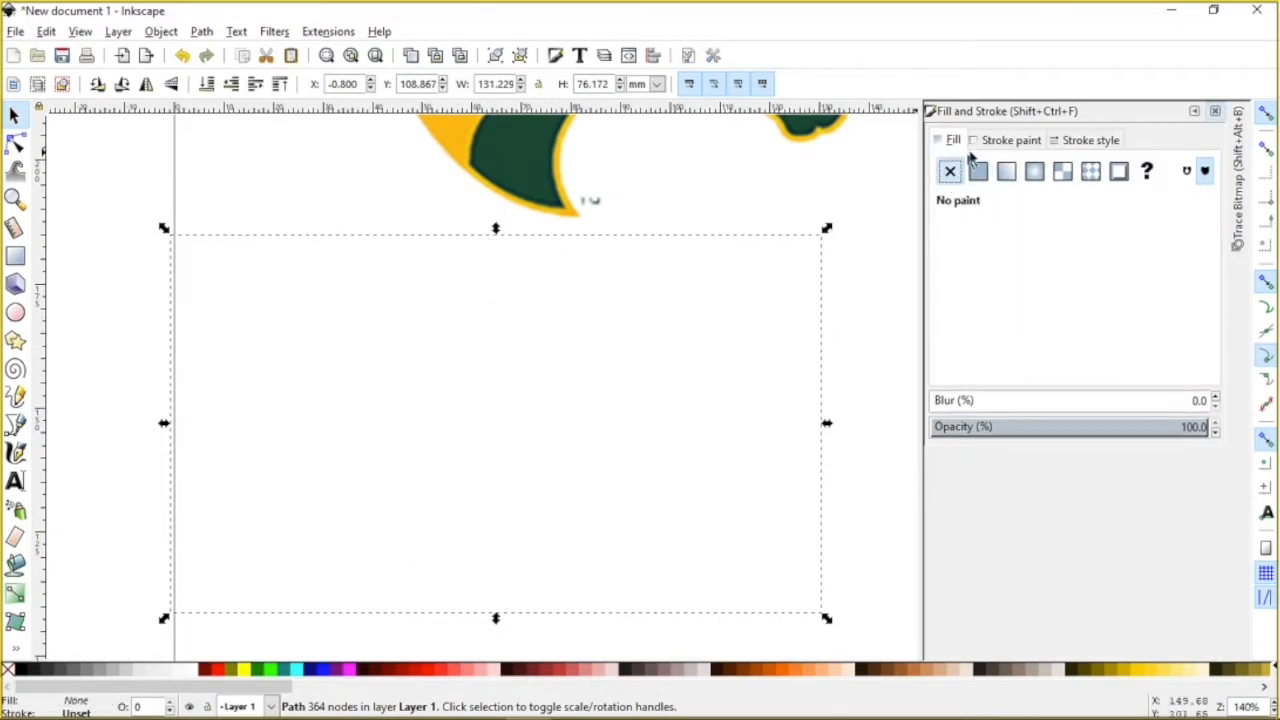
pyautogui.click(995, 142)
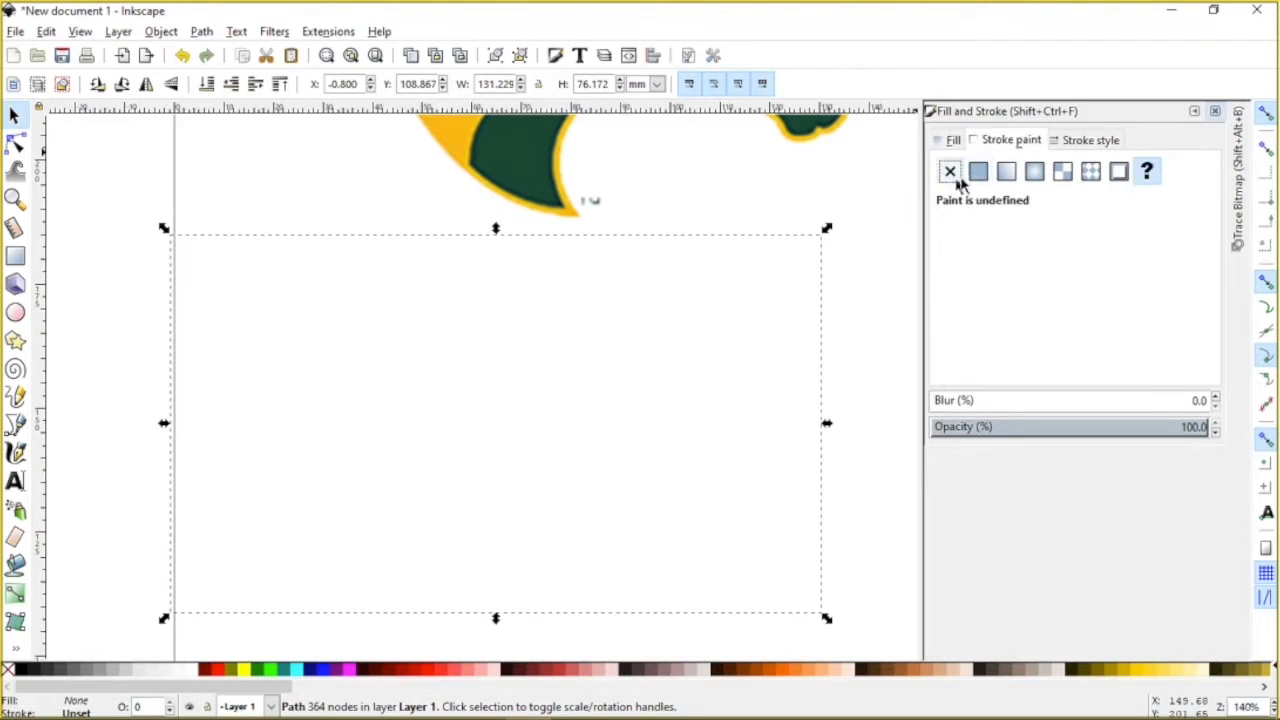
pyautogui.click(980, 172)
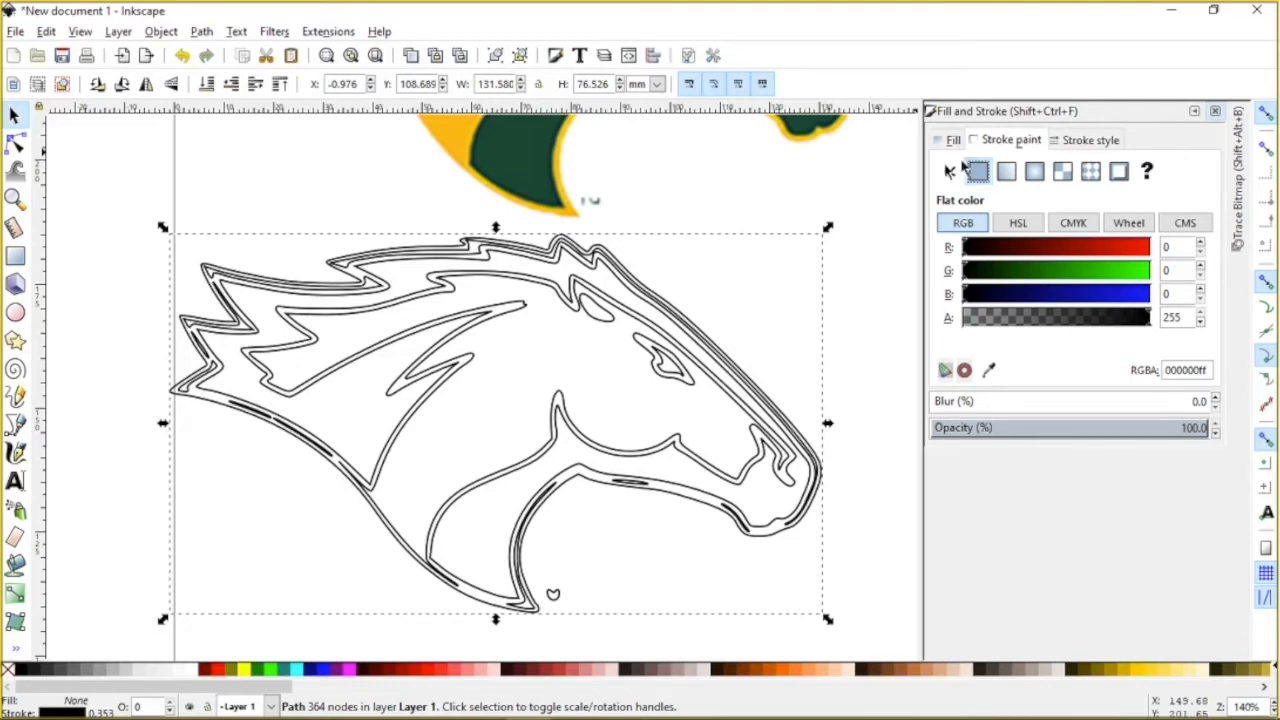
pyautogui.click(888, 165)
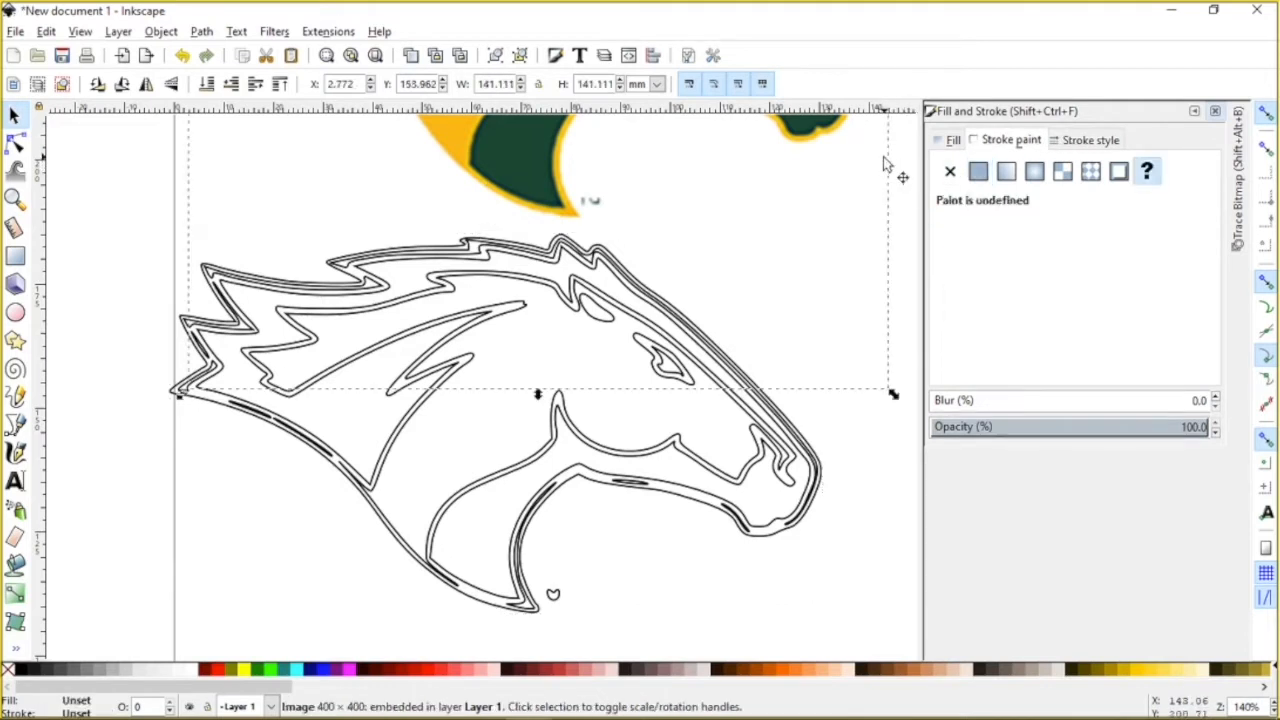
pyautogui.click(838, 525)
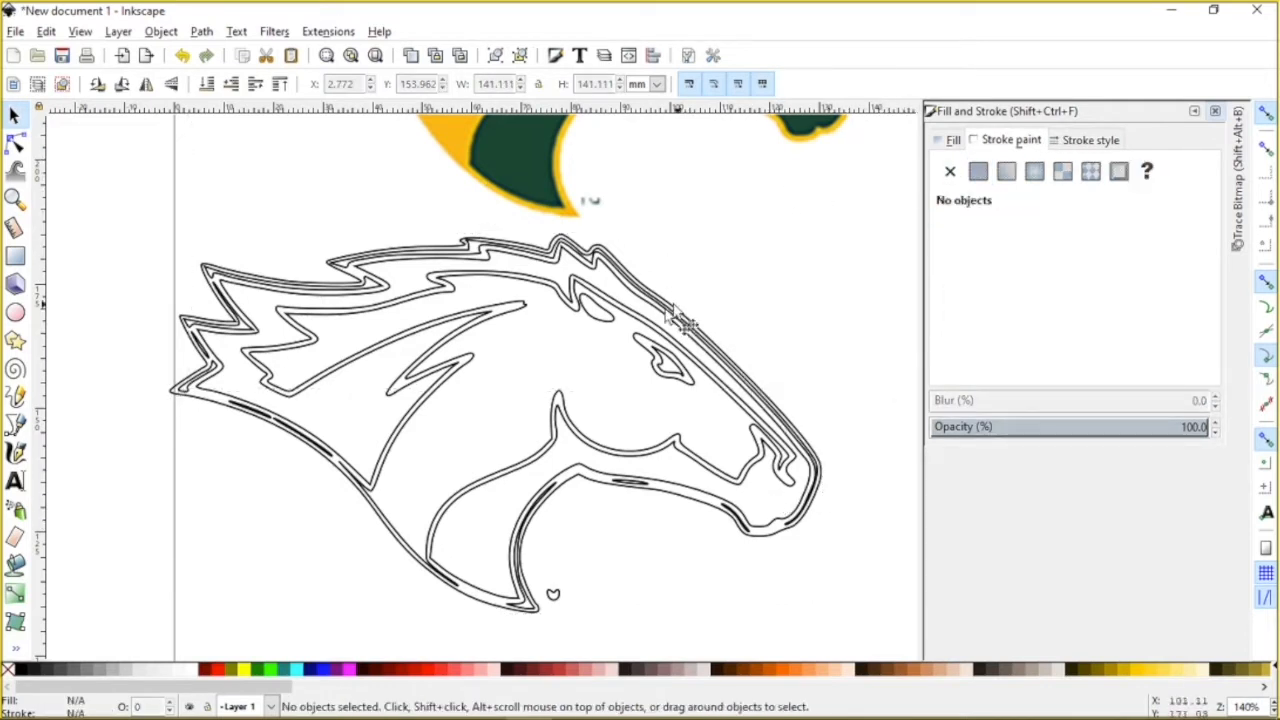
# Step: Break the traced horse path apart into separate paths
pyautogui.click(647, 334)
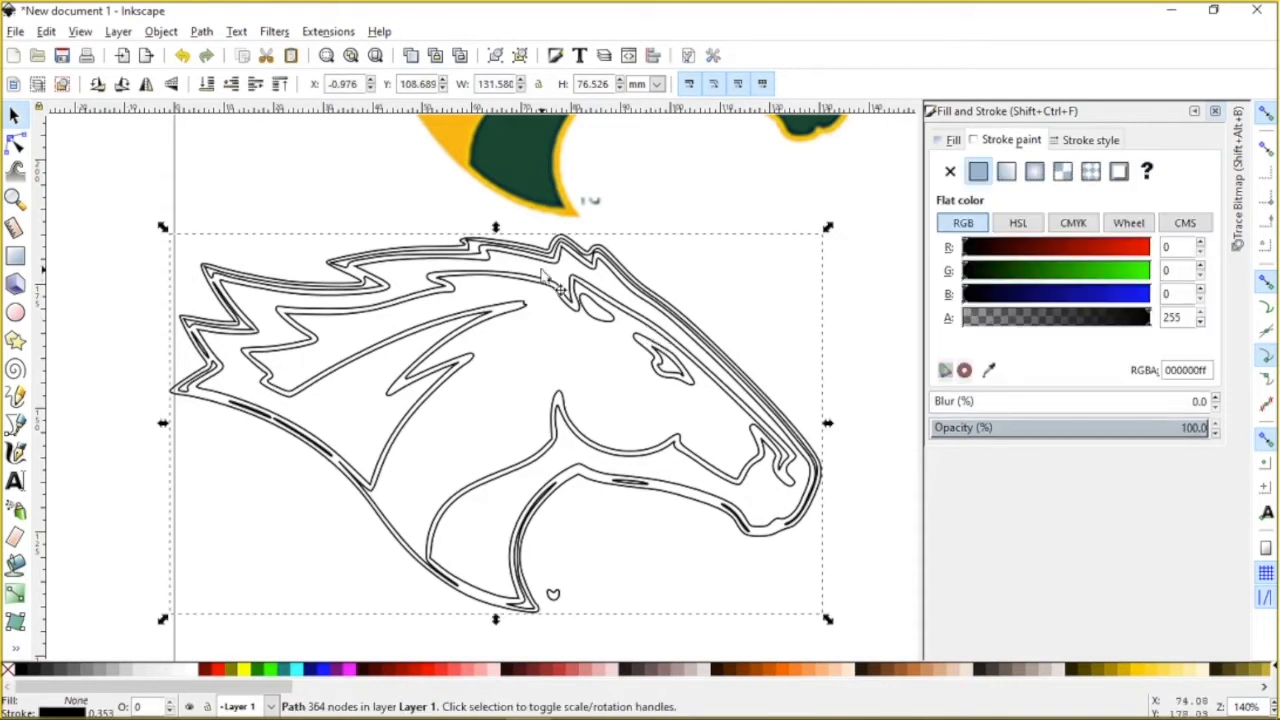
pyautogui.click(199, 33)
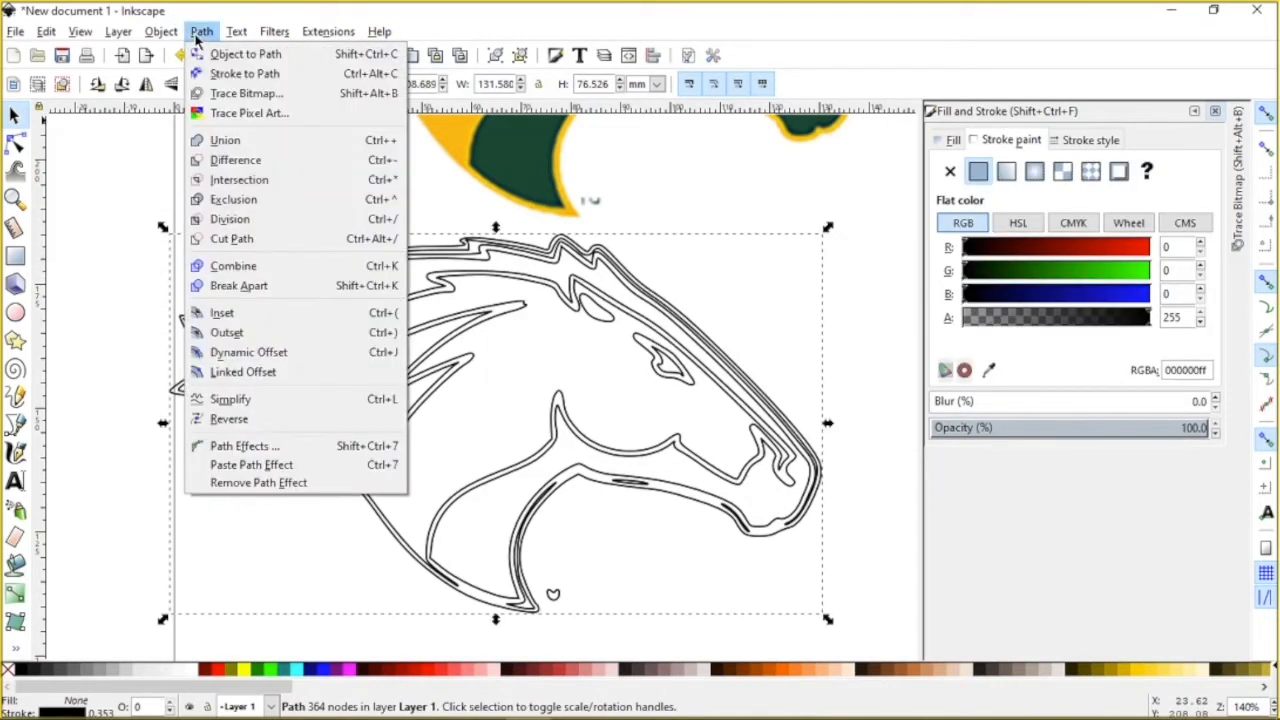
pyautogui.click(265, 289)
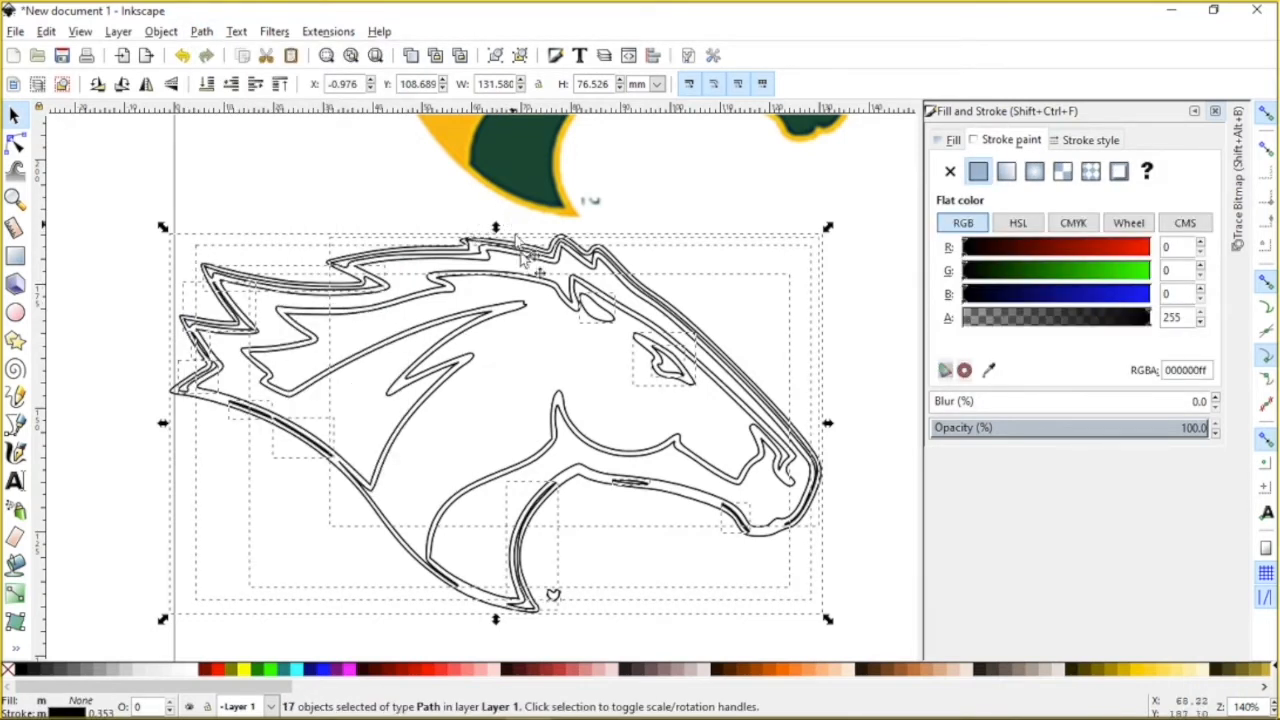
# Step: Delete the small heart-shaped piece beside the neck tip and the tiny fragment inside the tip
pyautogui.click(557, 355)
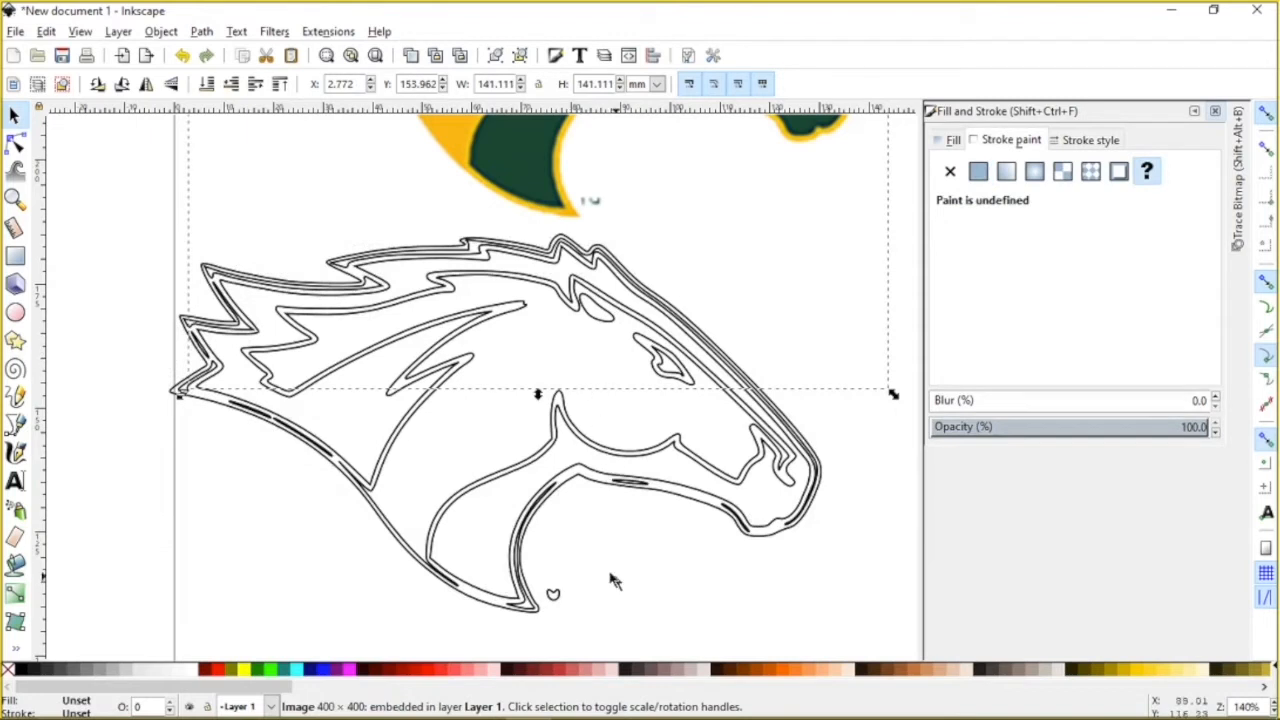
pyautogui.click(617, 585)
pyautogui.click(560, 603)
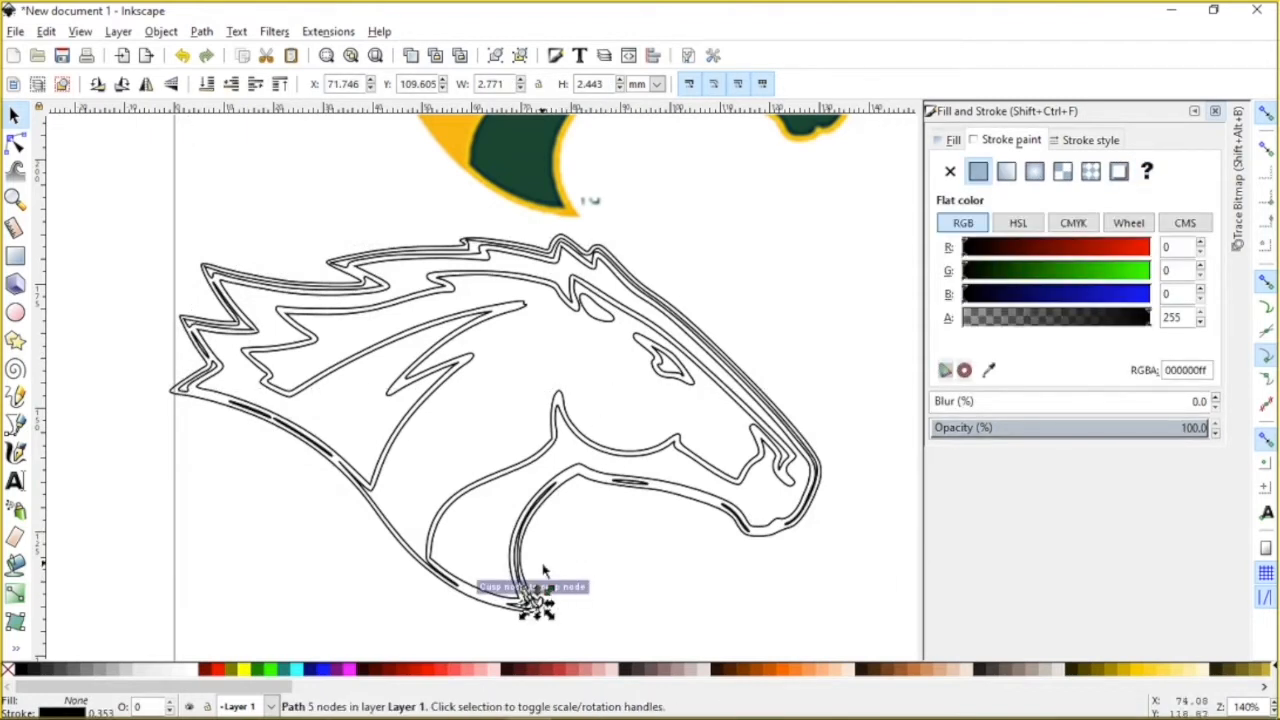
pyautogui.click(586, 519)
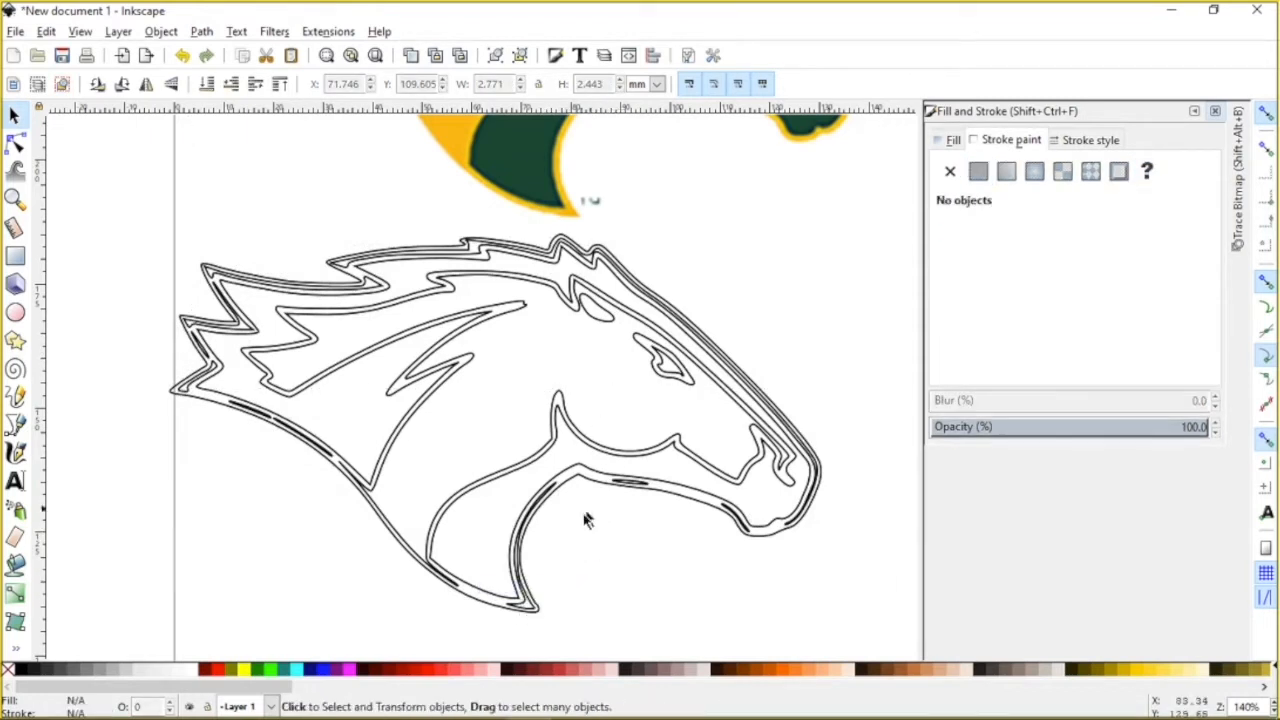
pyautogui.click(514, 613)
pyautogui.press('Delete')
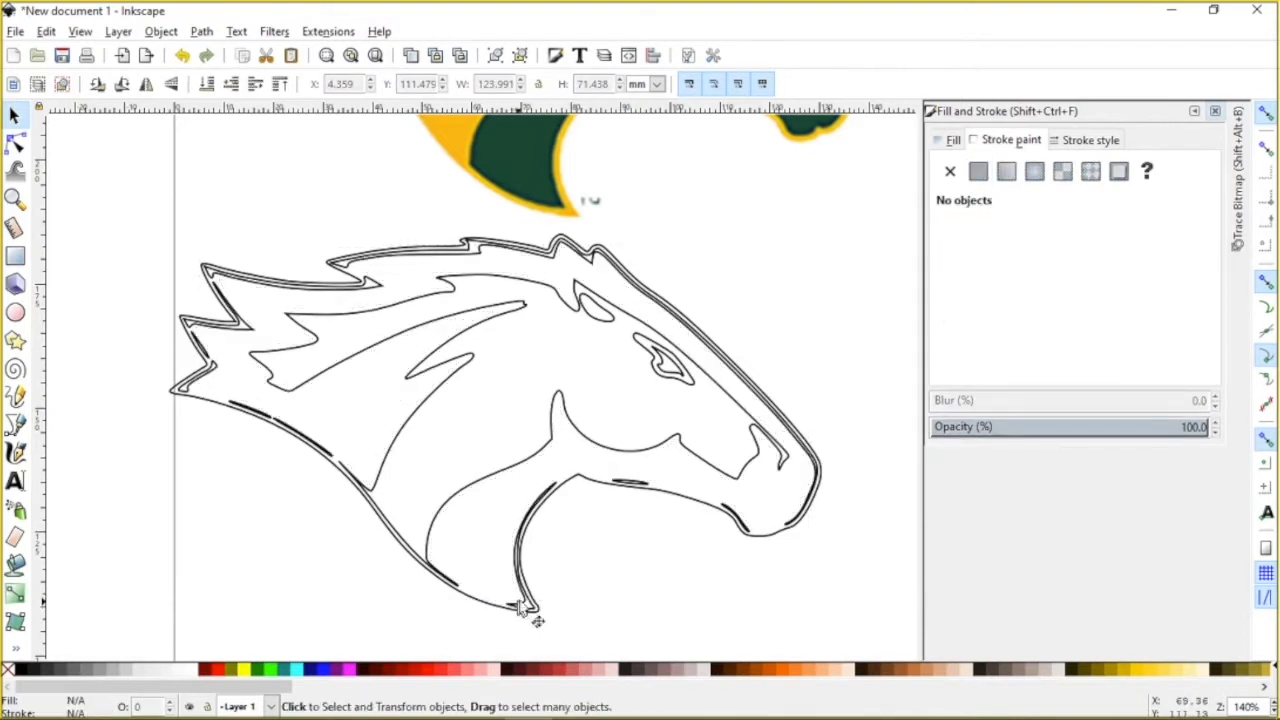
pyautogui.hotkey('ctrl', 'z')
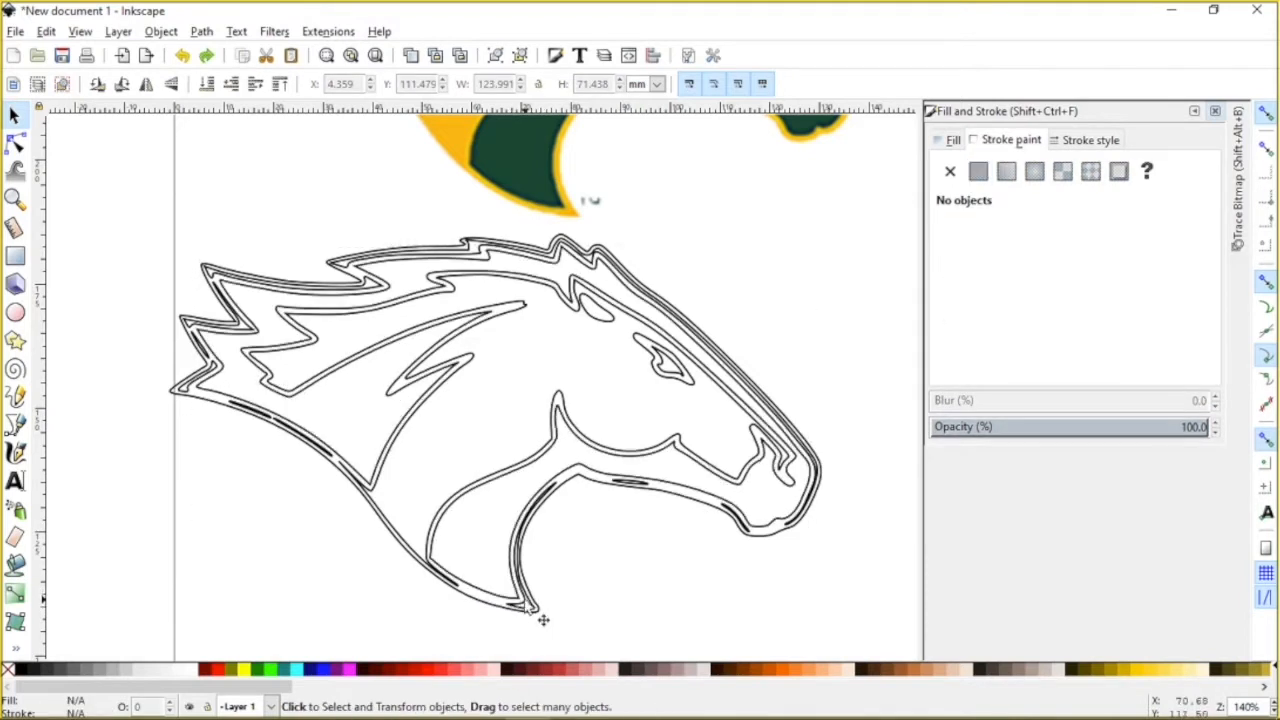
# Step: Delete the thin sliver between the double lines under the horse's jaw
pyautogui.click(540, 612)
pyautogui.click(594, 514)
pyautogui.moveTo(585, 551); pyautogui.dragTo(654, 482)
pyautogui.click(648, 532)
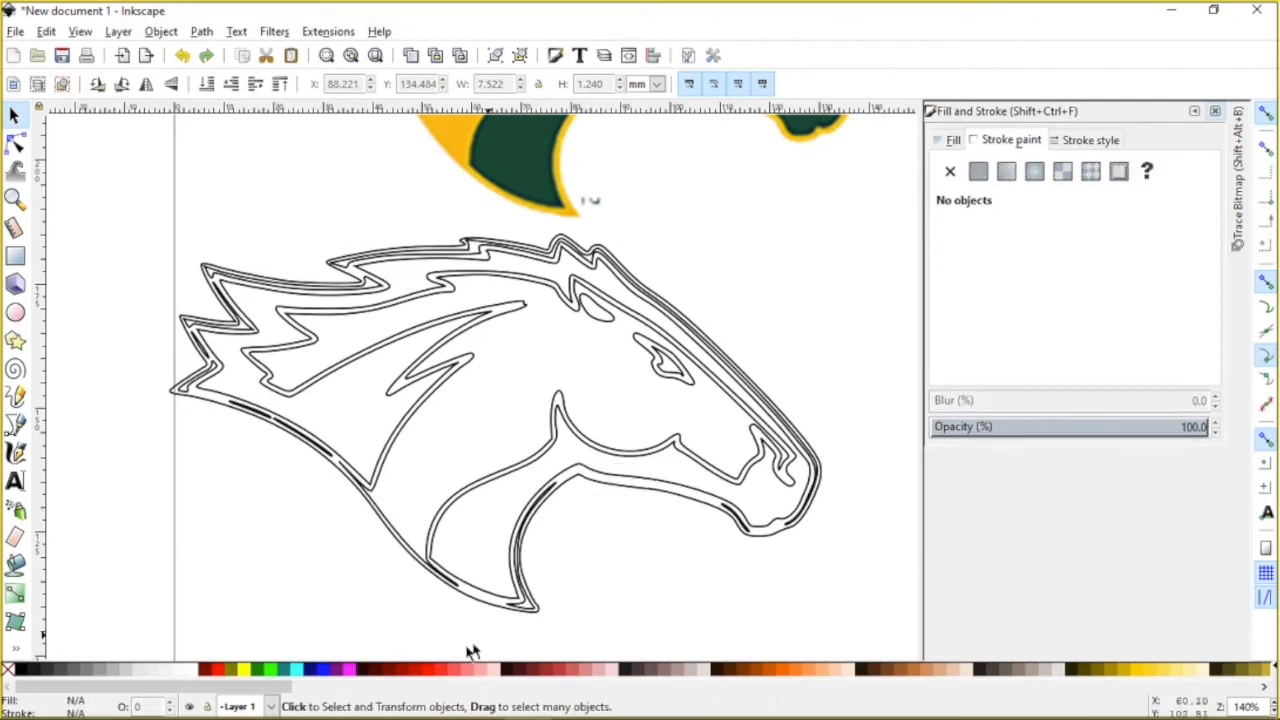
# Step: Delete the thin slivers between the double lines along the throat, the back edge of the neck and the rear mane tips
pyautogui.click(528, 610)
pyautogui.click(550, 613)
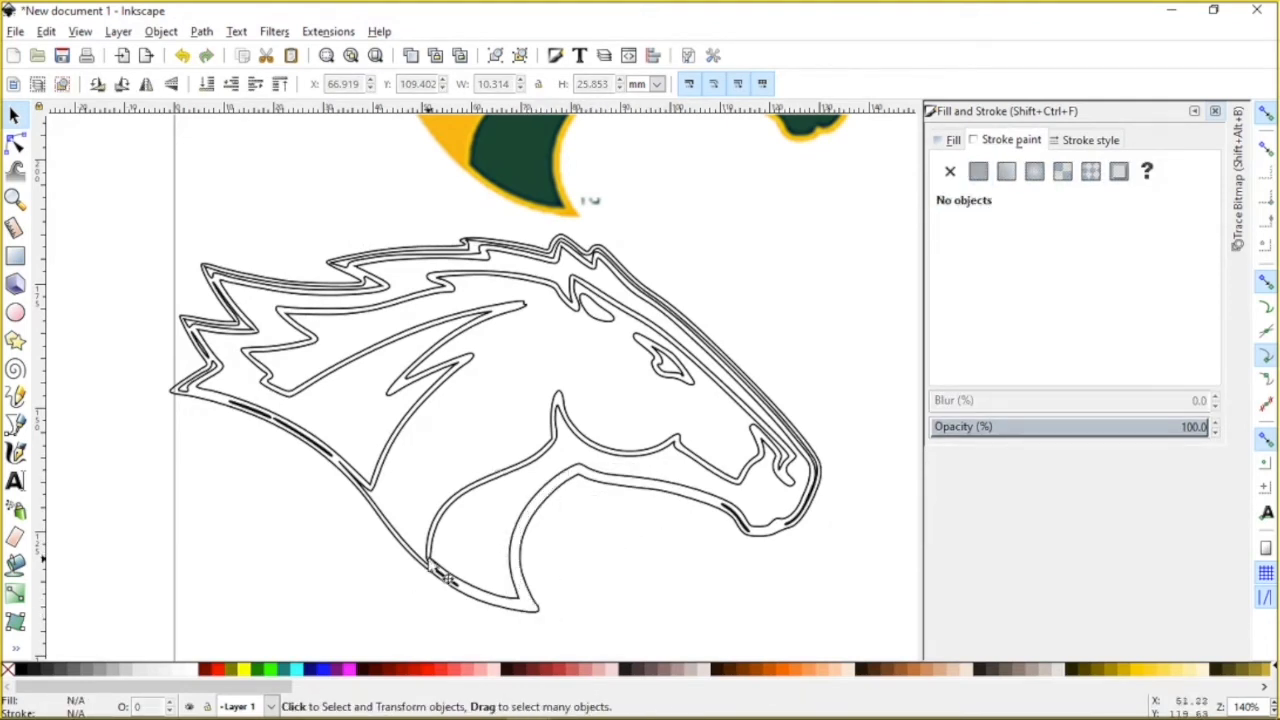
pyautogui.moveTo(187, 461); pyautogui.dragTo(443, 371)
pyautogui.moveTo(243, 481); pyautogui.dragTo(405, 500)
pyautogui.press('Delete')
pyautogui.moveTo(143, 444)
pyautogui.mouseDown()
pyautogui.moveTo(297, 391)
pyautogui.moveTo(386, 249)
pyautogui.moveTo(497, 214)
pyautogui.moveTo(586, 242)
pyautogui.moveTo(604, 210)
pyautogui.mouseUp()
pyautogui.click(519, 337)
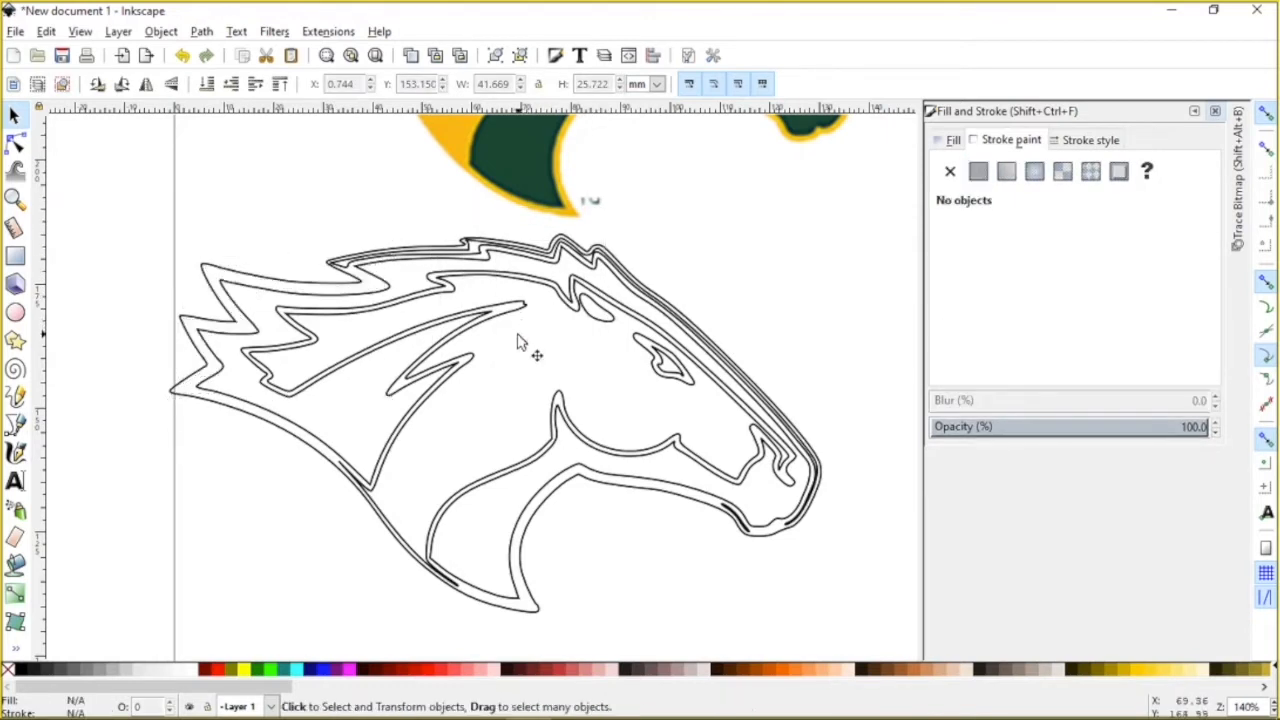
# Step: Delete the duplicate contours along the mane and face and around the inner head shapes, plus the sliver under the chin
pyautogui.click(360, 274)
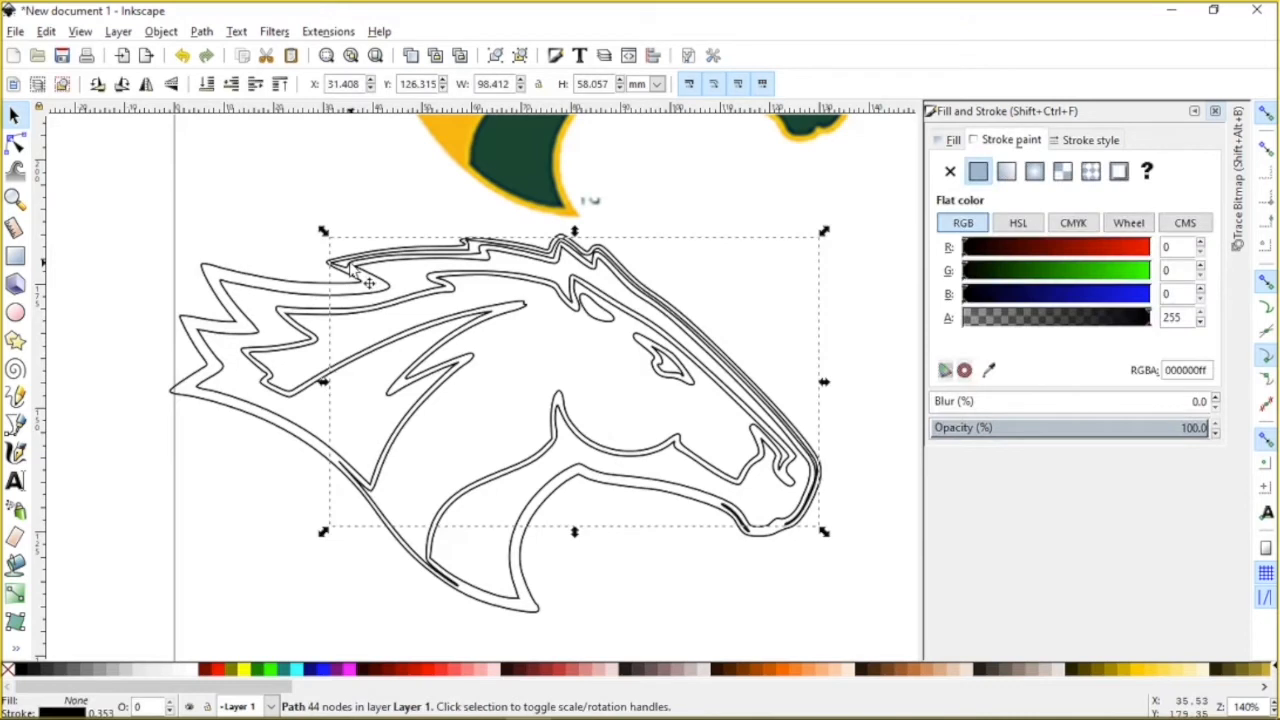
pyautogui.click(355, 271)
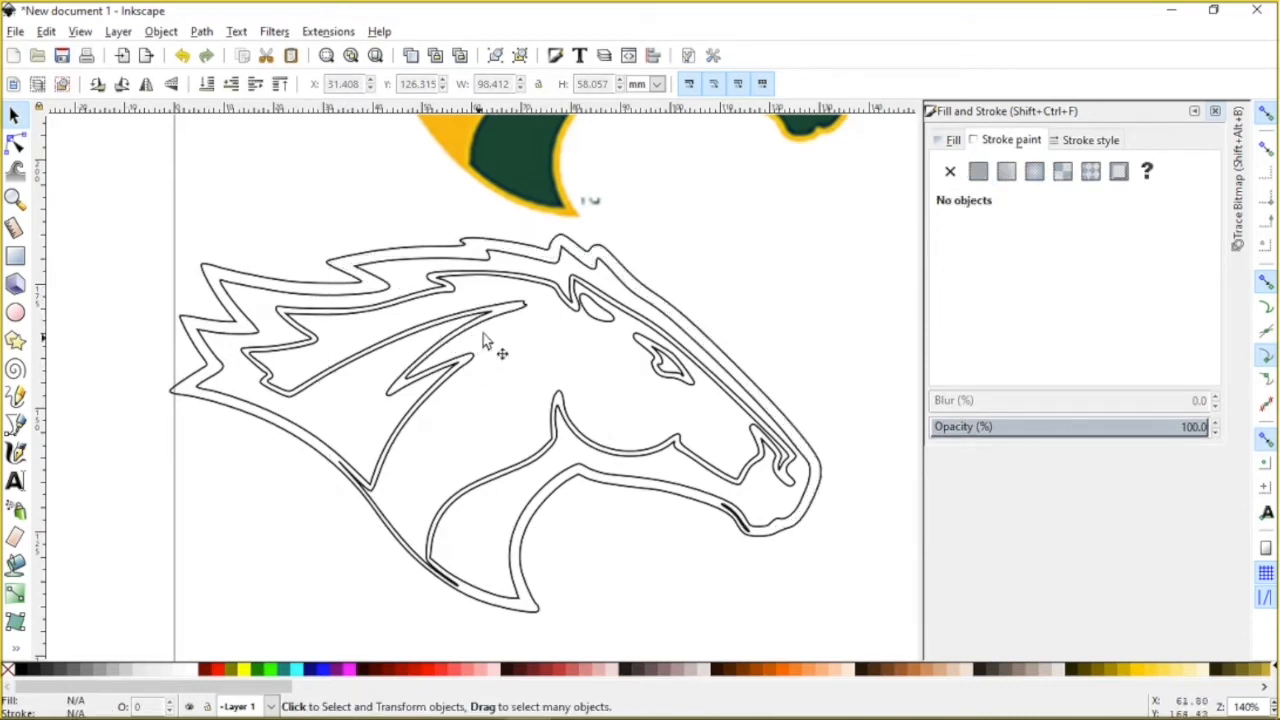
pyautogui.click(373, 486)
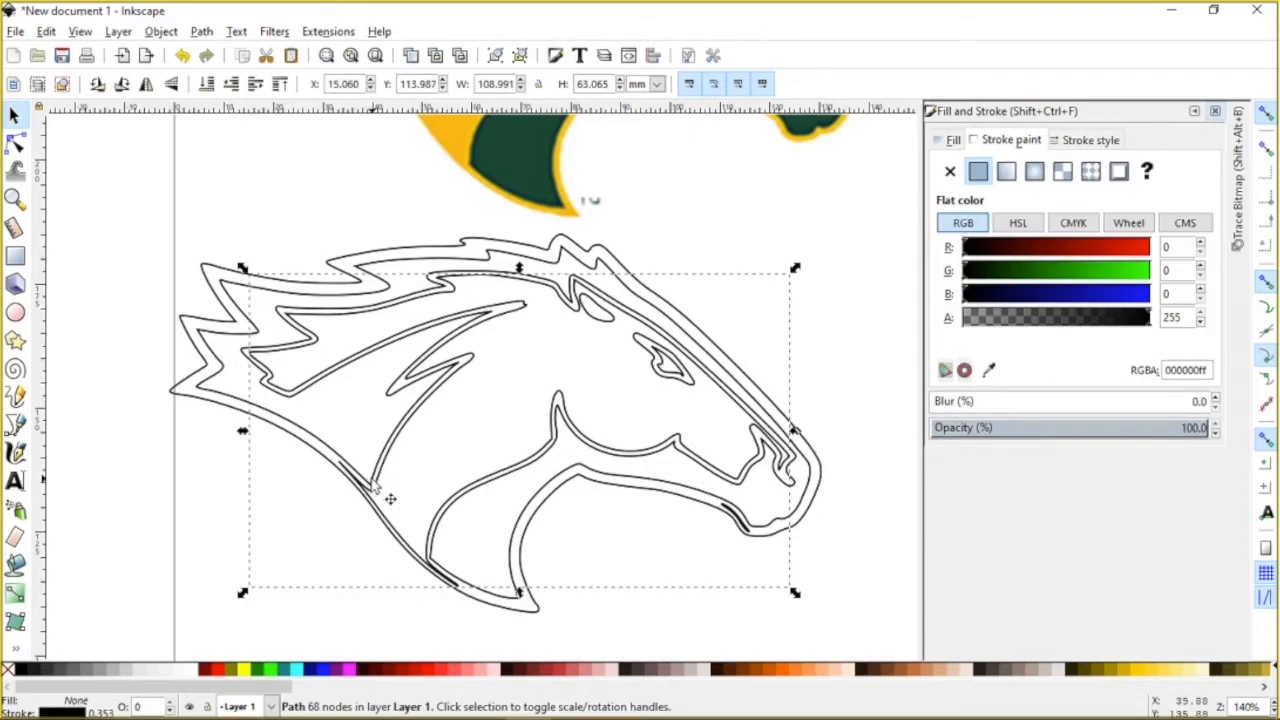
pyautogui.click(386, 494)
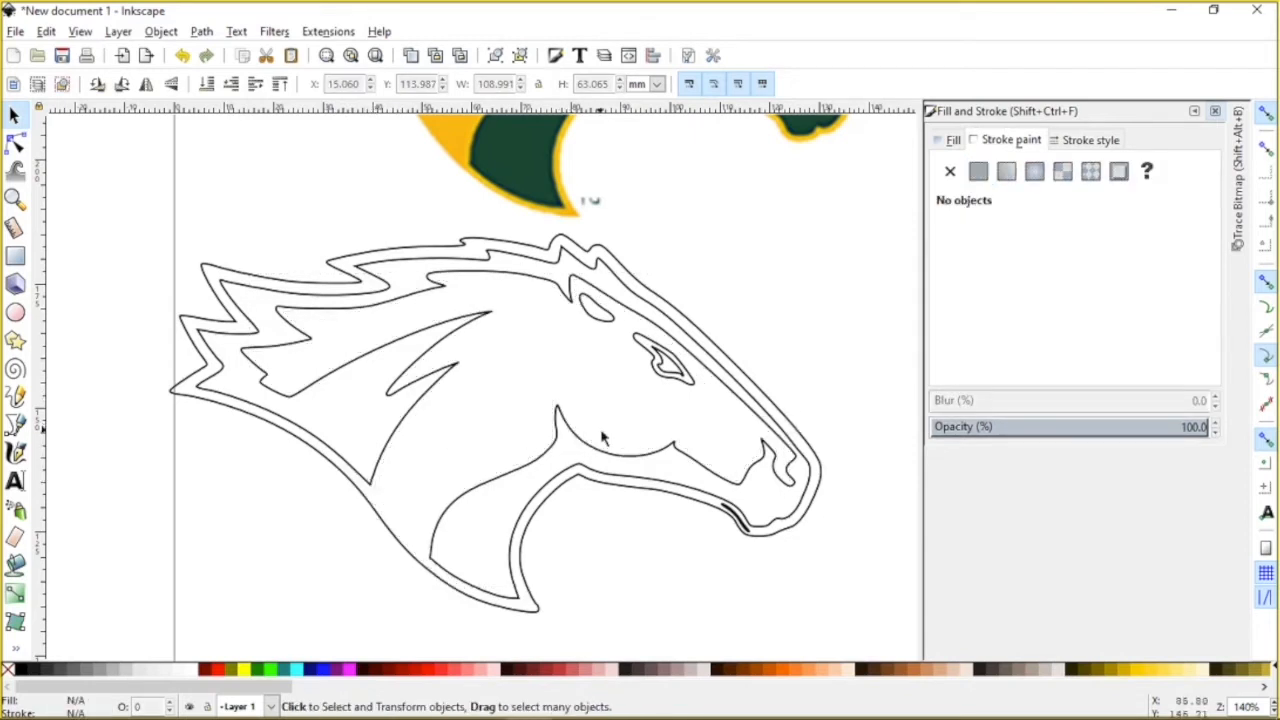
pyautogui.moveTo(670, 566); pyautogui.dragTo(870, 493)
pyautogui.press('Delete')
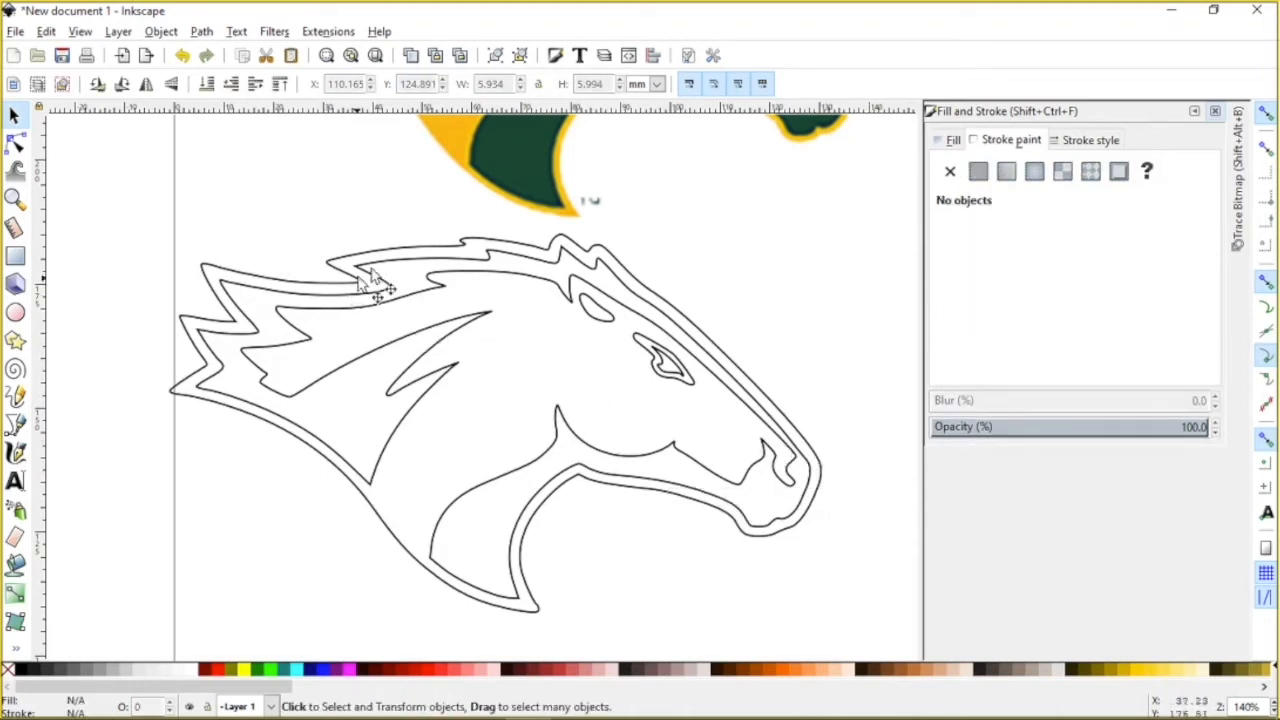
# Step: Select all the cleaned horse outlines and move them onto the original coloured logo image
pyautogui.scroll(-2, 566, 290)
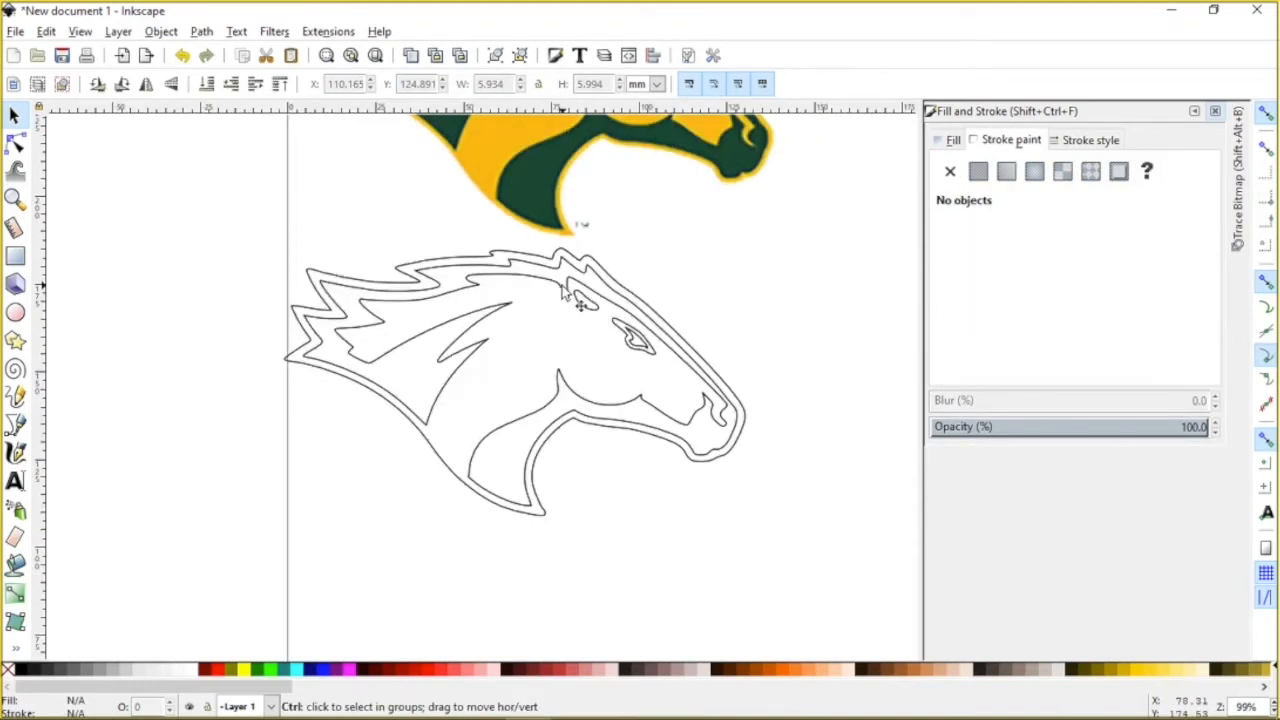
pyautogui.moveTo(640, 251); pyautogui.dragTo(671, 373)
pyautogui.moveTo(814, 321)
pyautogui.mouseDown()
pyautogui.moveTo(814, 343)
pyautogui.moveTo(410, 604)
pyautogui.mouseUp()
pyautogui.moveTo(510, 447); pyautogui.dragTo(535, 252)
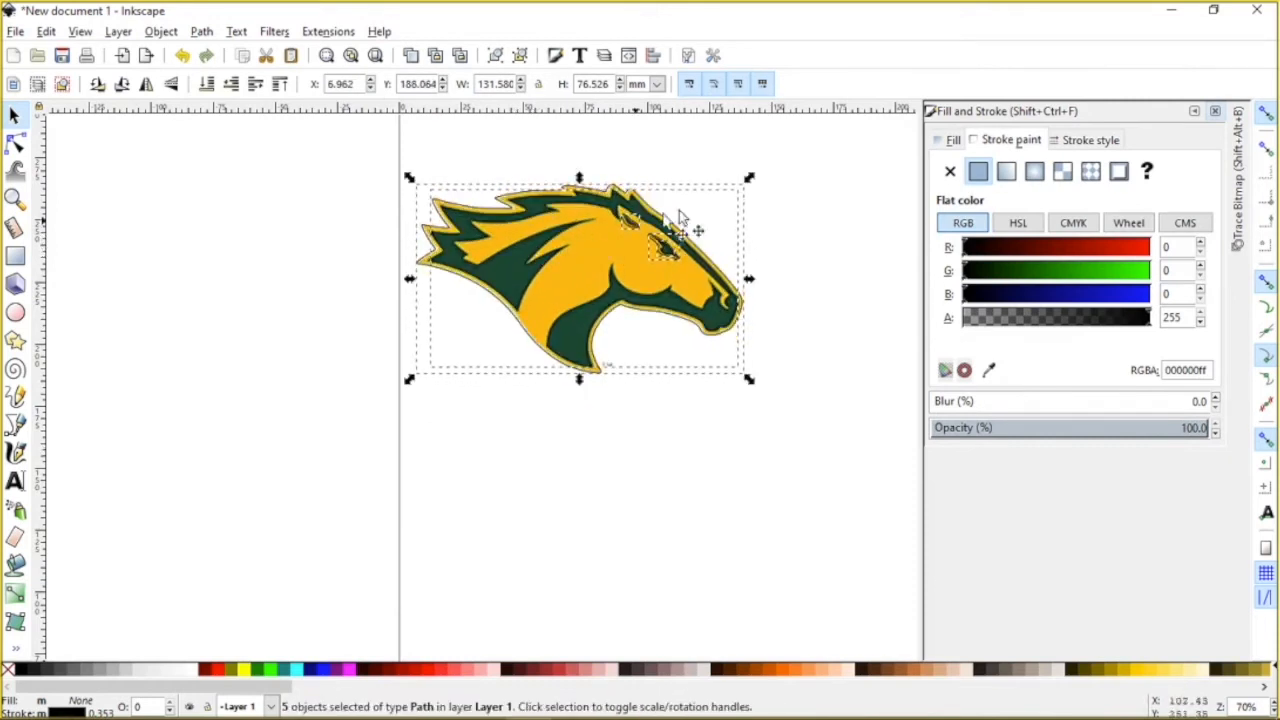
# Step: Delete the embedded coloured logo image beneath the horse outlines
pyautogui.click(650, 232)
pyautogui.scroll(1, 641, 234)
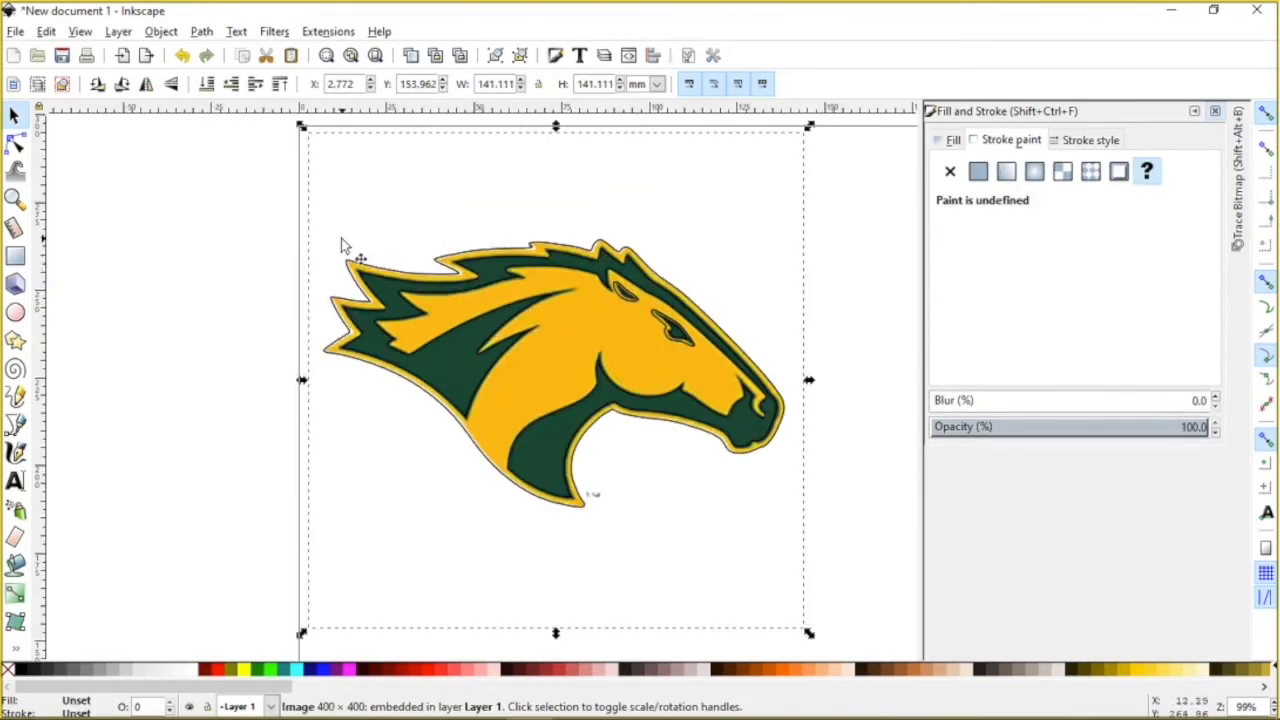
pyautogui.press('Delete')
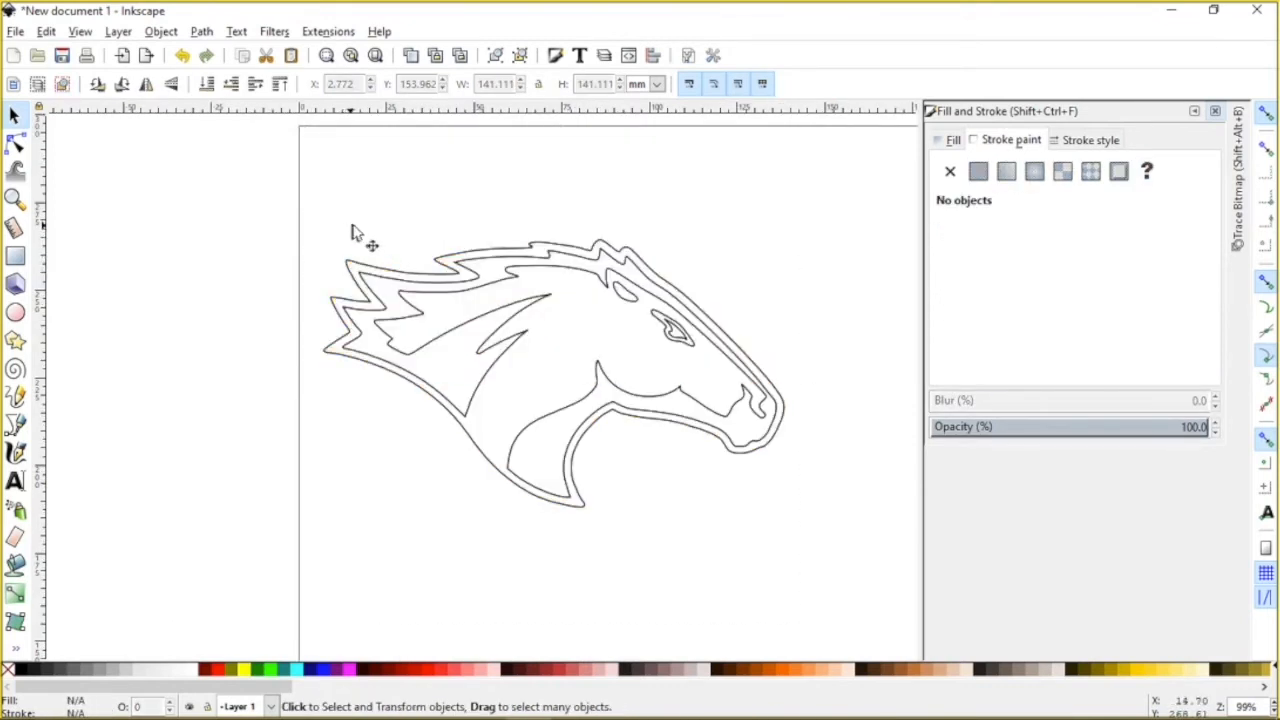
# Step: Save the drawing as an Inkscape SVG named CalPoly Logo in the Keychains folder
pyautogui.click(16, 32)
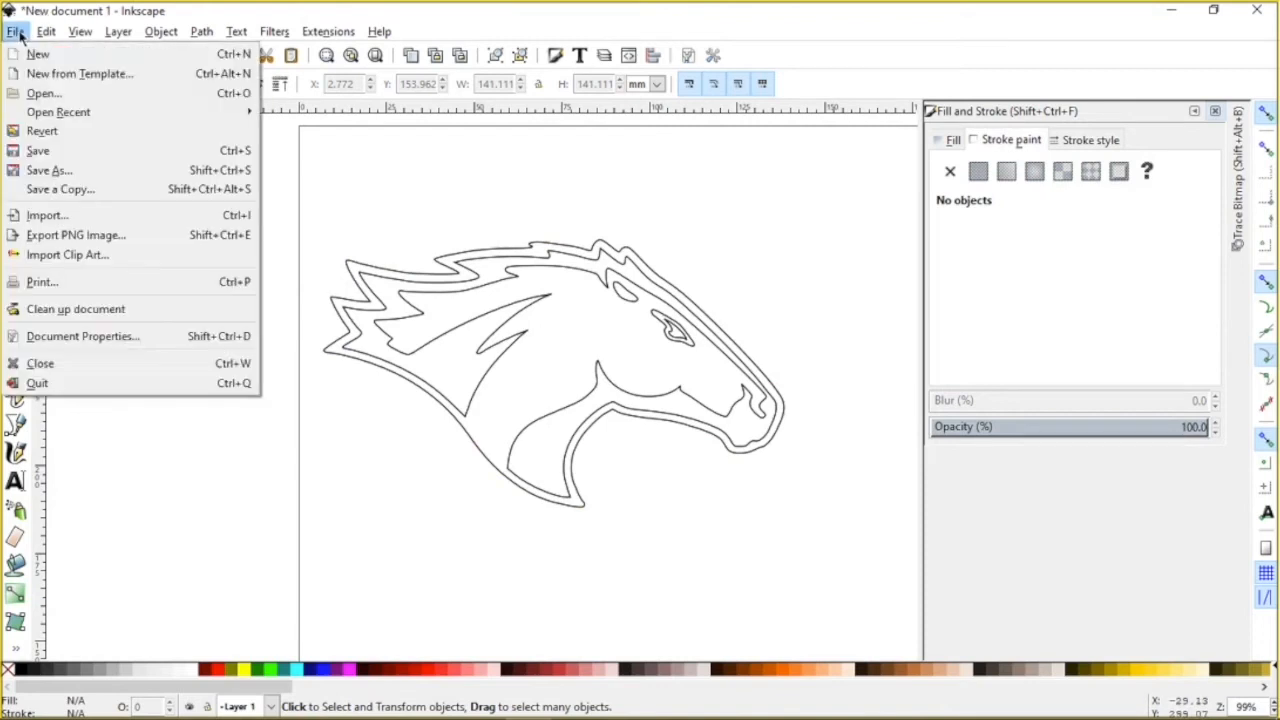
pyautogui.click(50, 171)
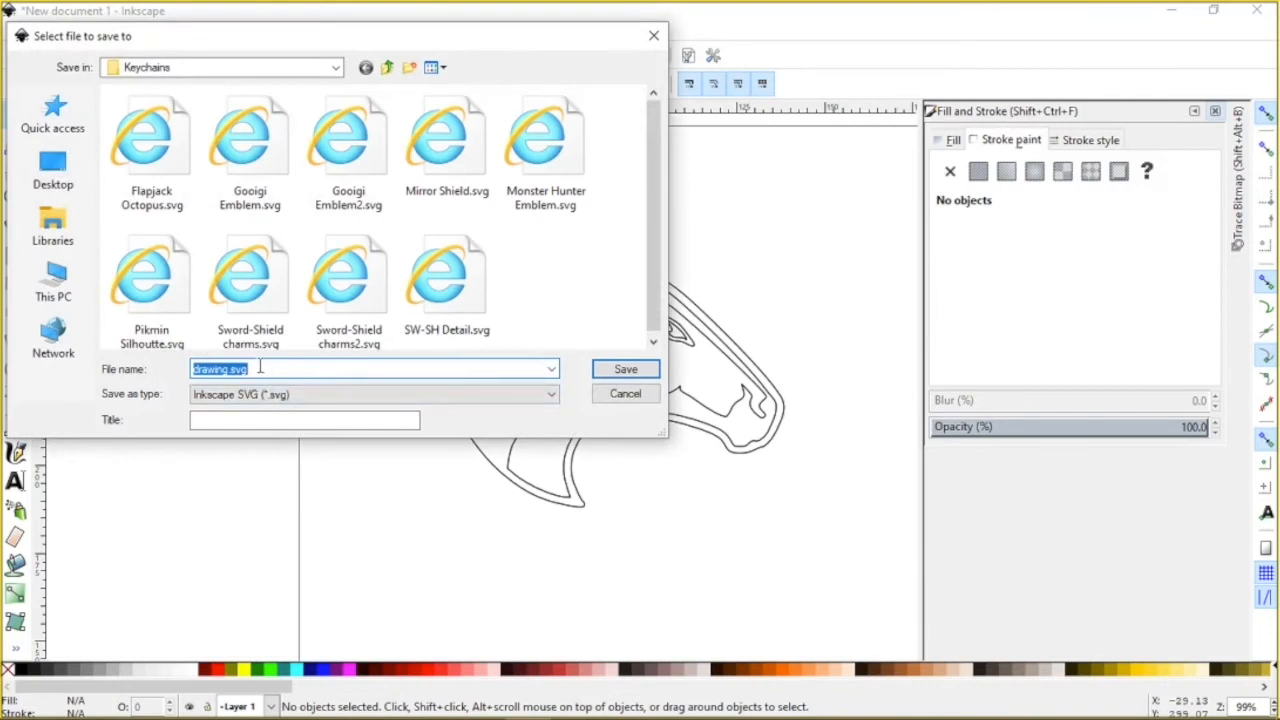
pyautogui.write('CalPoly Logo')
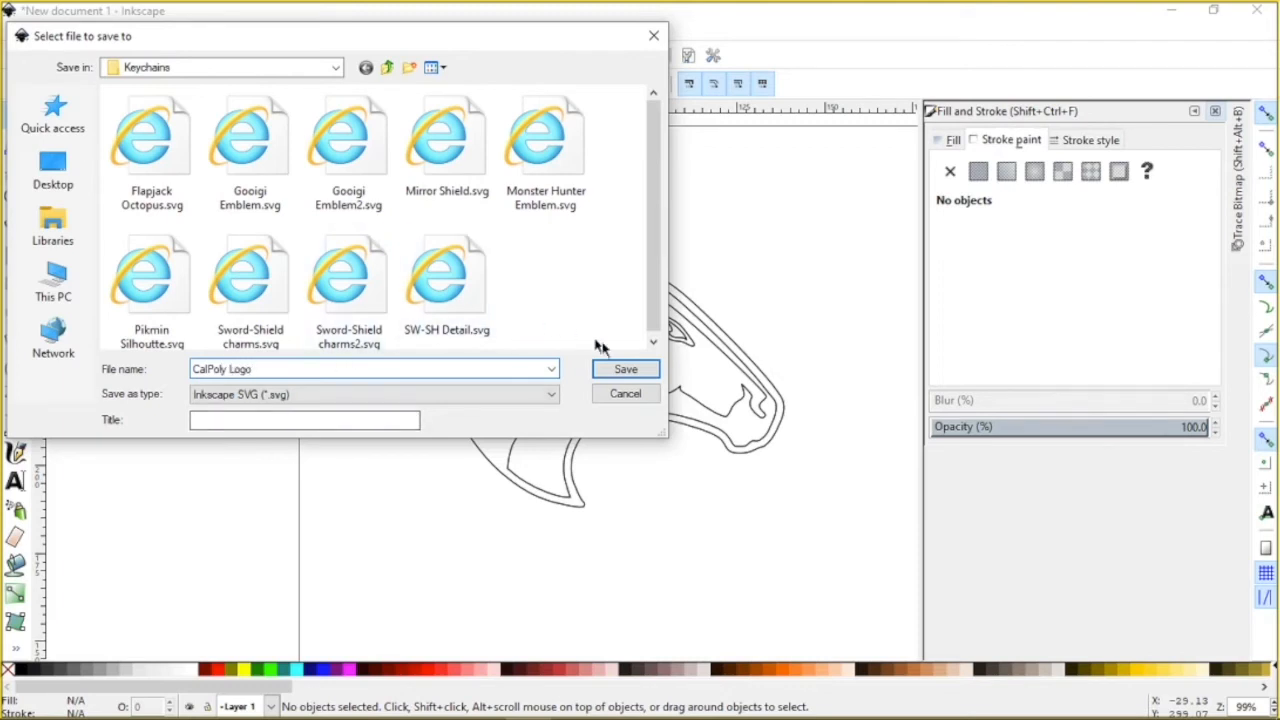
pyautogui.click(636, 375)
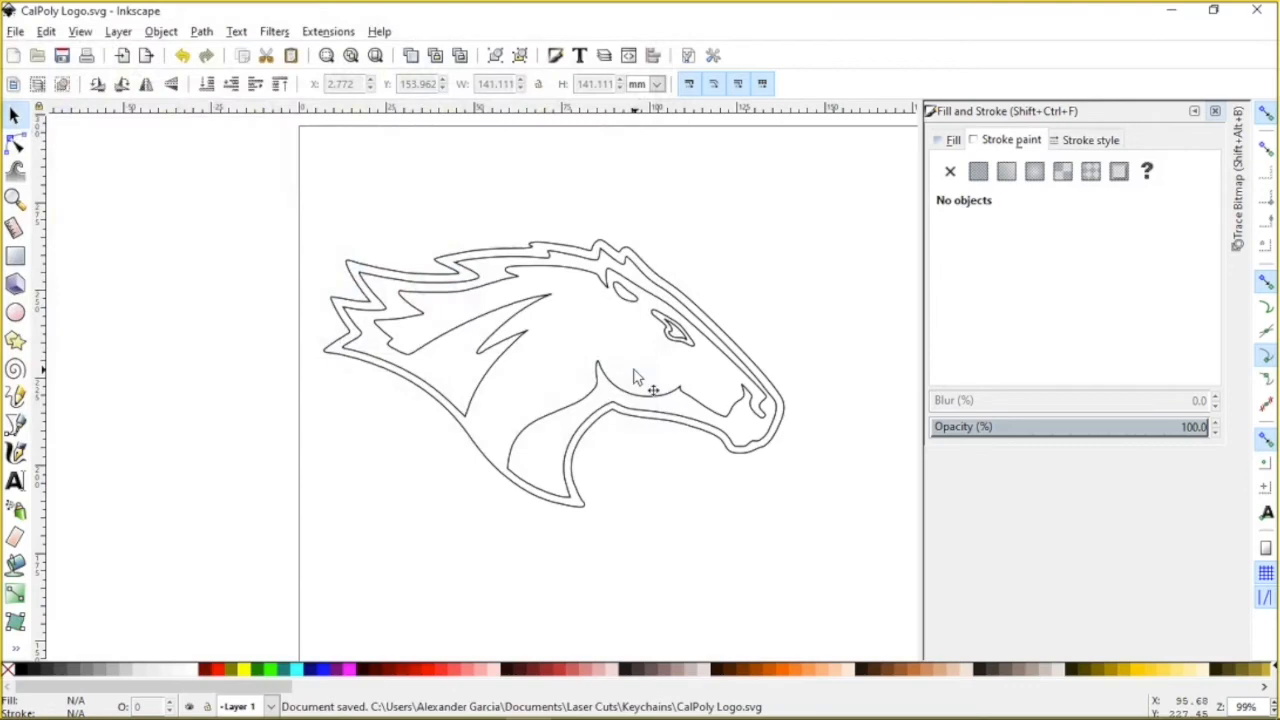
# Step: Set up another save in Desktop Cutting Plotter (AutoCAD DXF R14) format, in the Lightspeed Lasercut Keychain folder on the Desktop
pyautogui.click(15, 31)
pyautogui.click(80, 172)
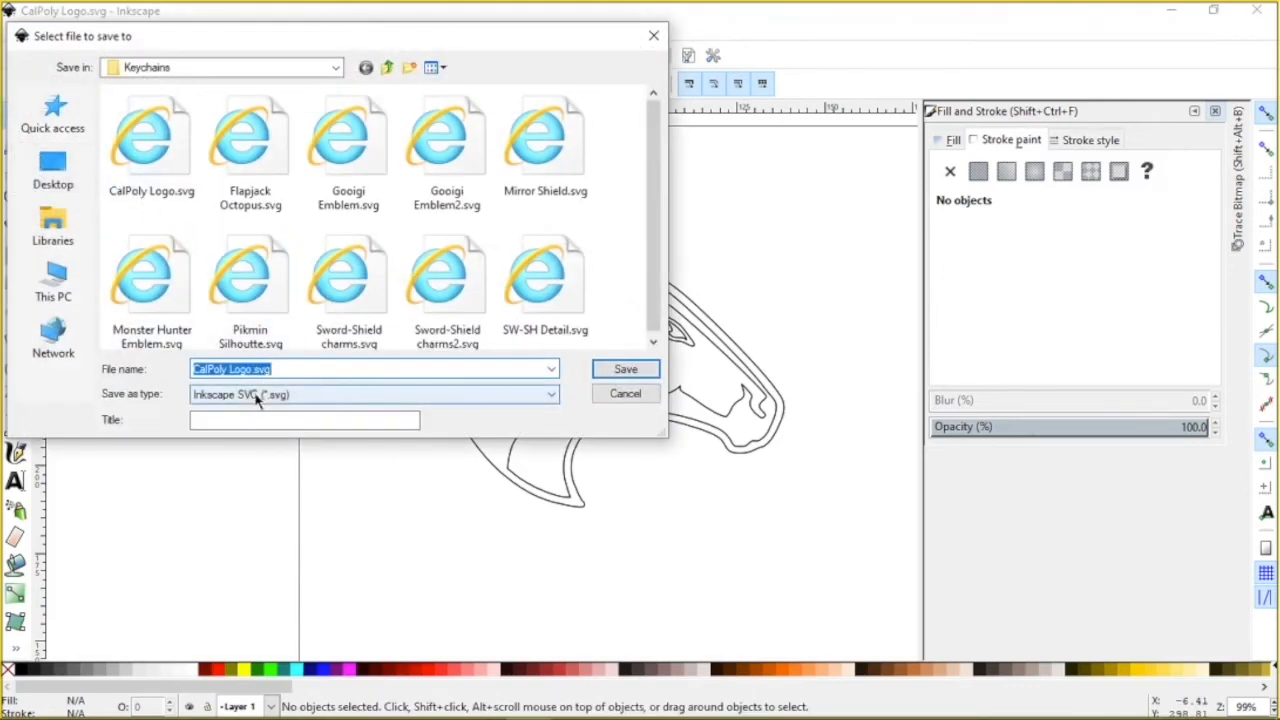
pyautogui.click(255, 395)
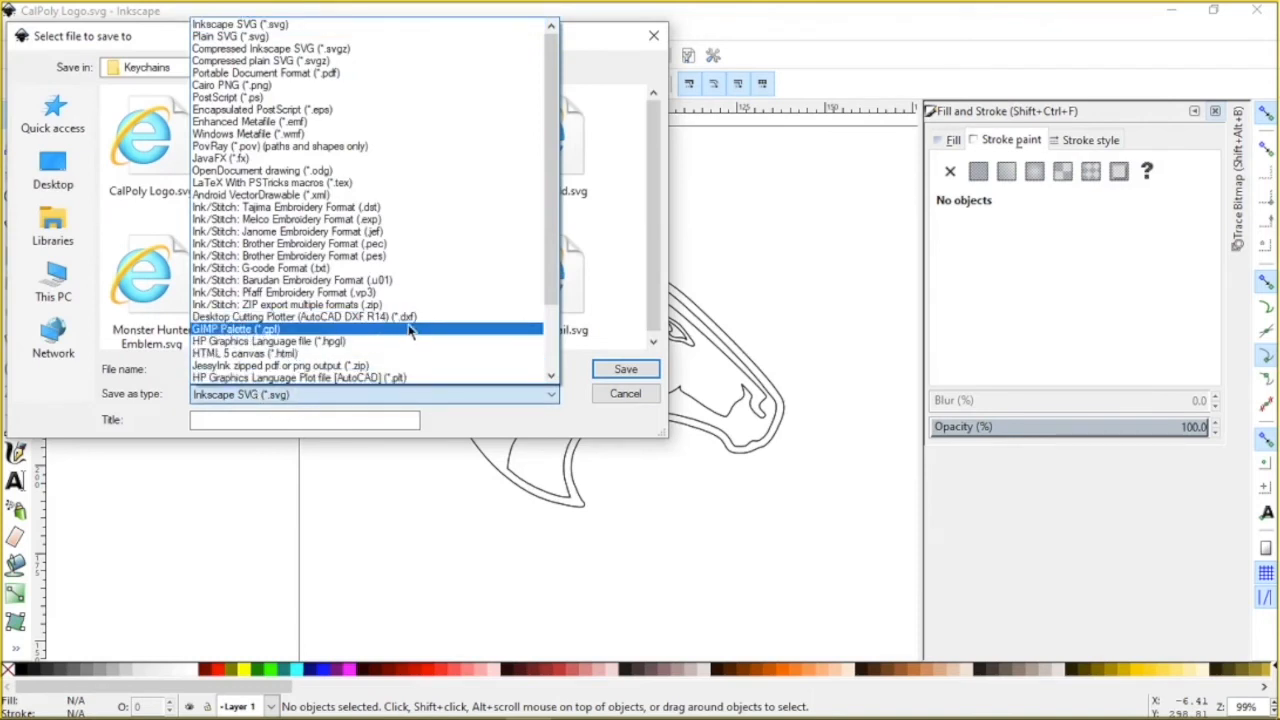
pyautogui.click(366, 317)
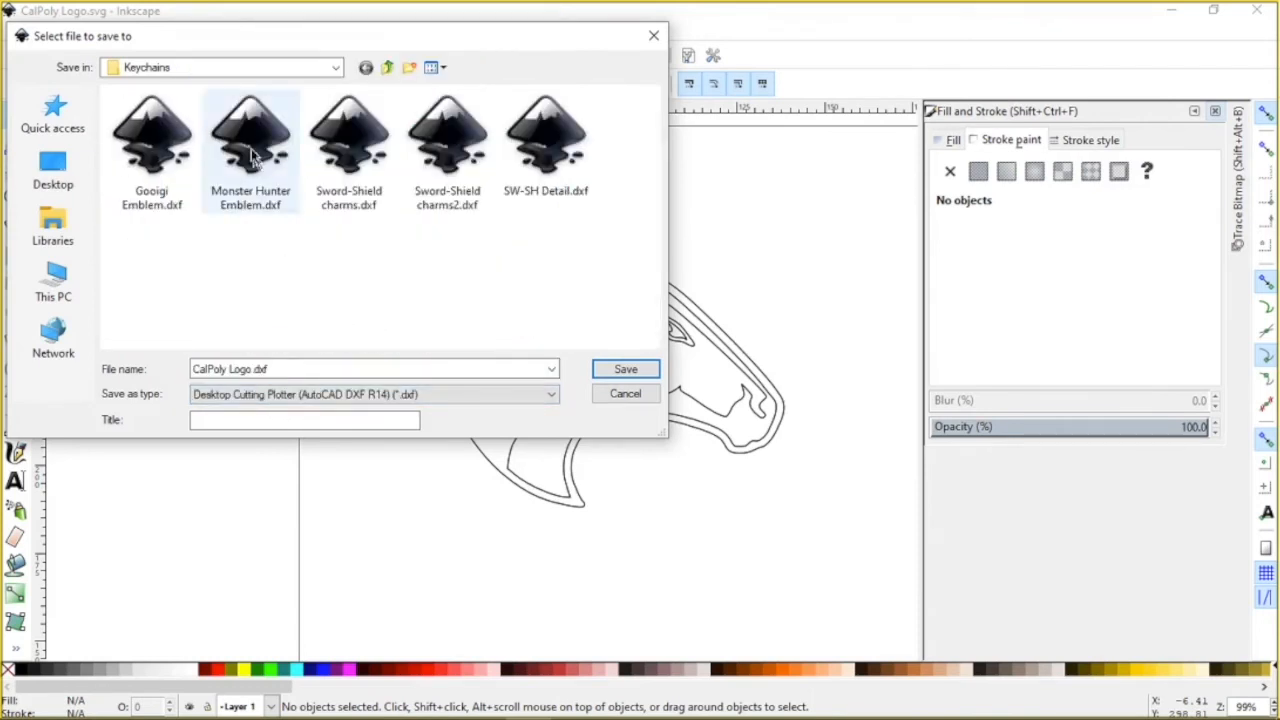
pyautogui.click(218, 69)
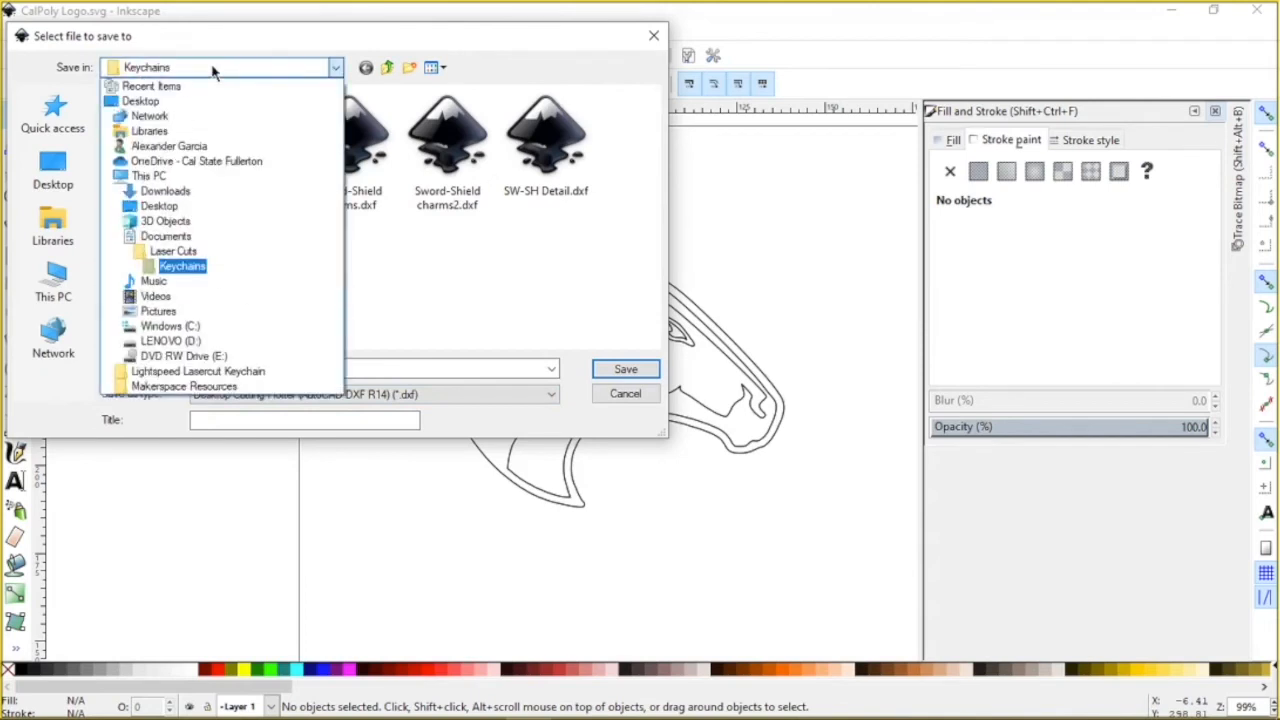
pyautogui.click(172, 205)
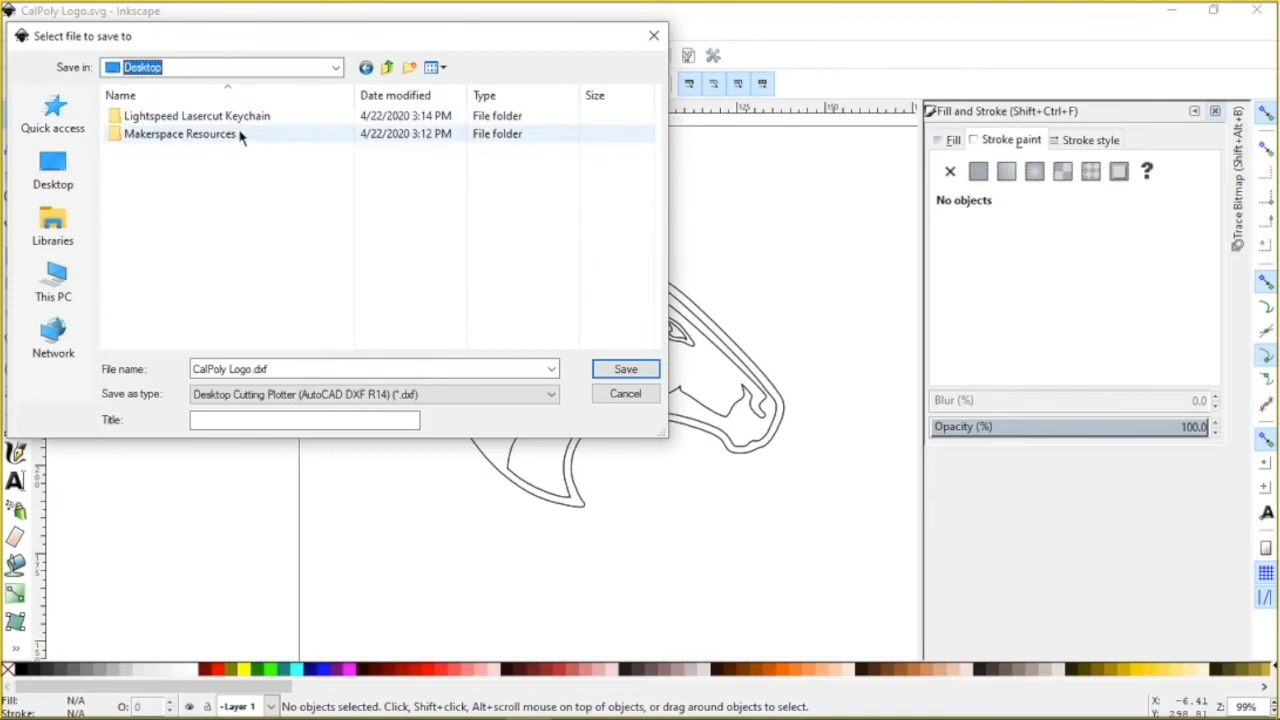
pyautogui.doubleClick(253, 117)
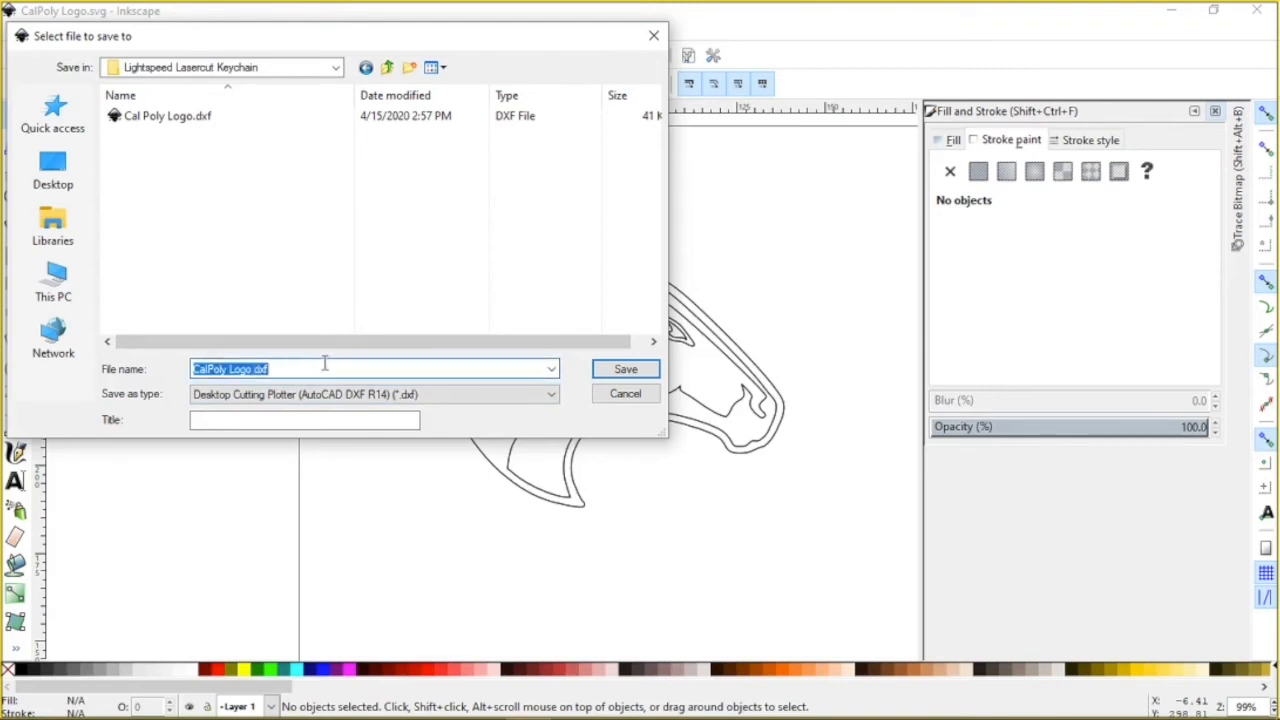
# Step: Name the file CalPoly Logo2.dxf and save it with the ROBO-Master type of spline output turned off
pyautogui.click(248, 368)
pyautogui.write('2')
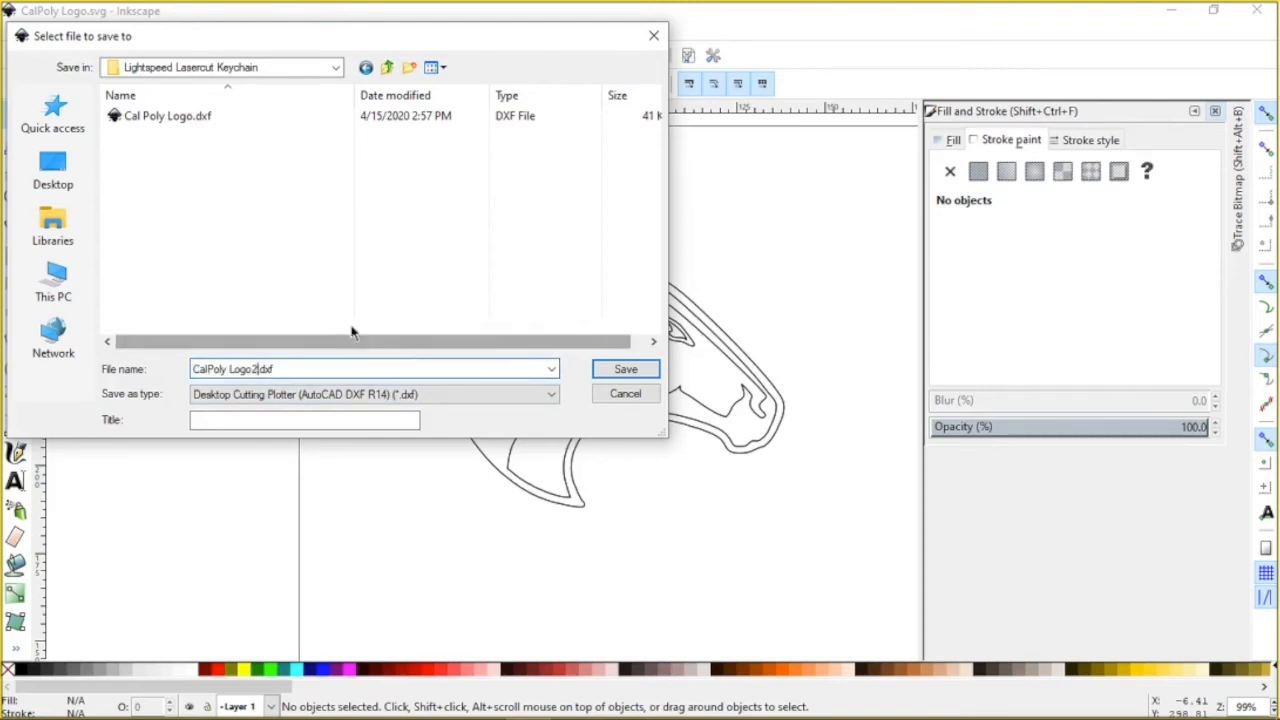
pyautogui.click(612, 370)
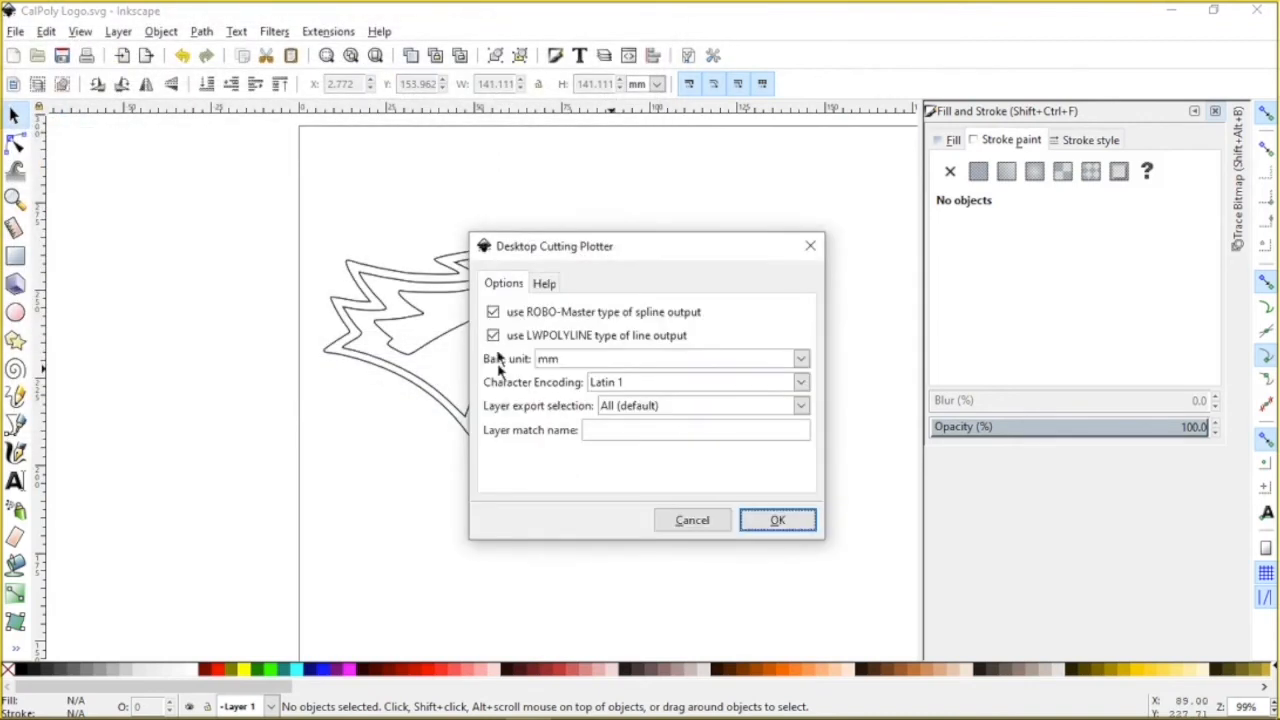
pyautogui.click(493, 312)
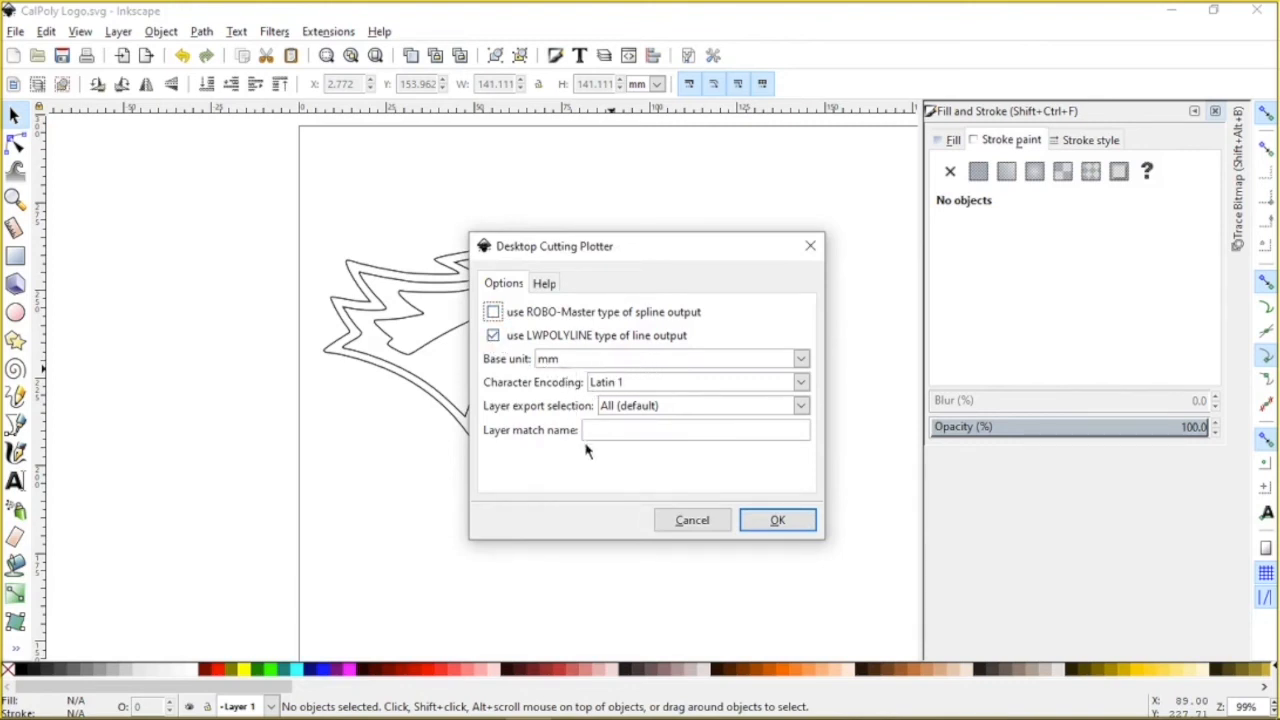
pyautogui.click(772, 522)
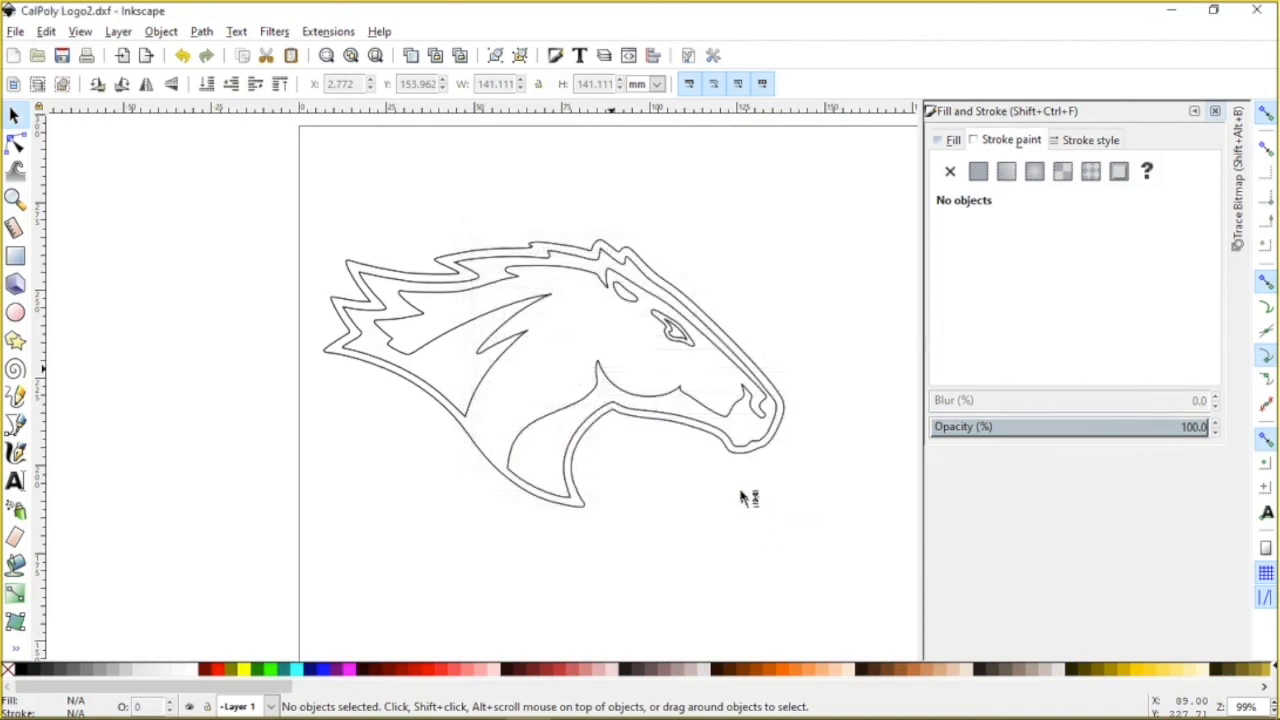